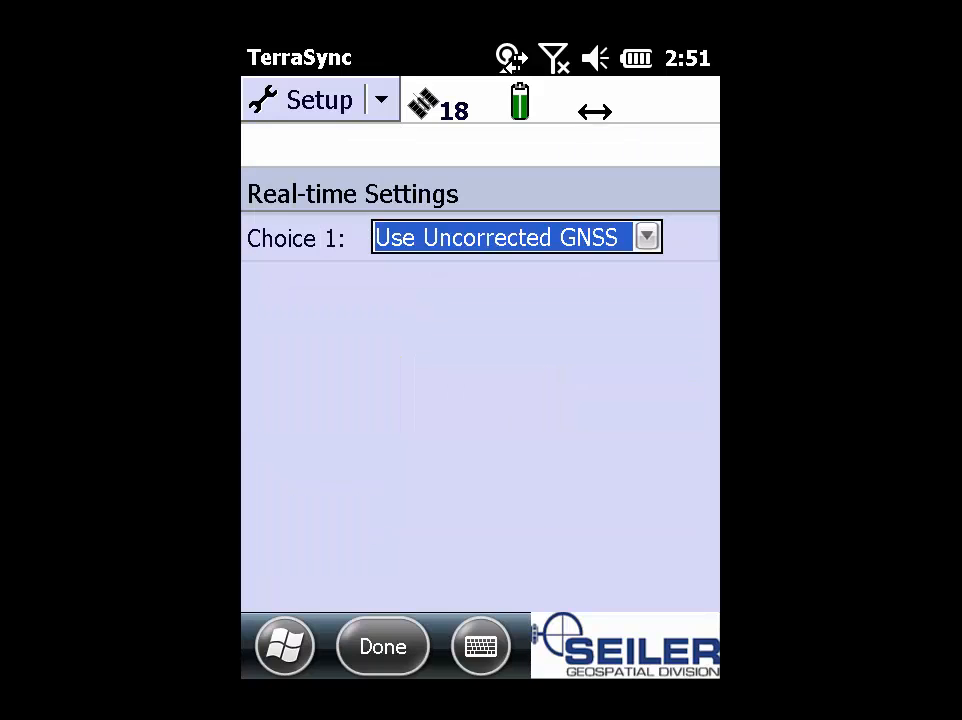
Step: Make External Source the Choice 1 correction source and open its settings page
{"action": "left_click", "coordinate": [647, 237]}
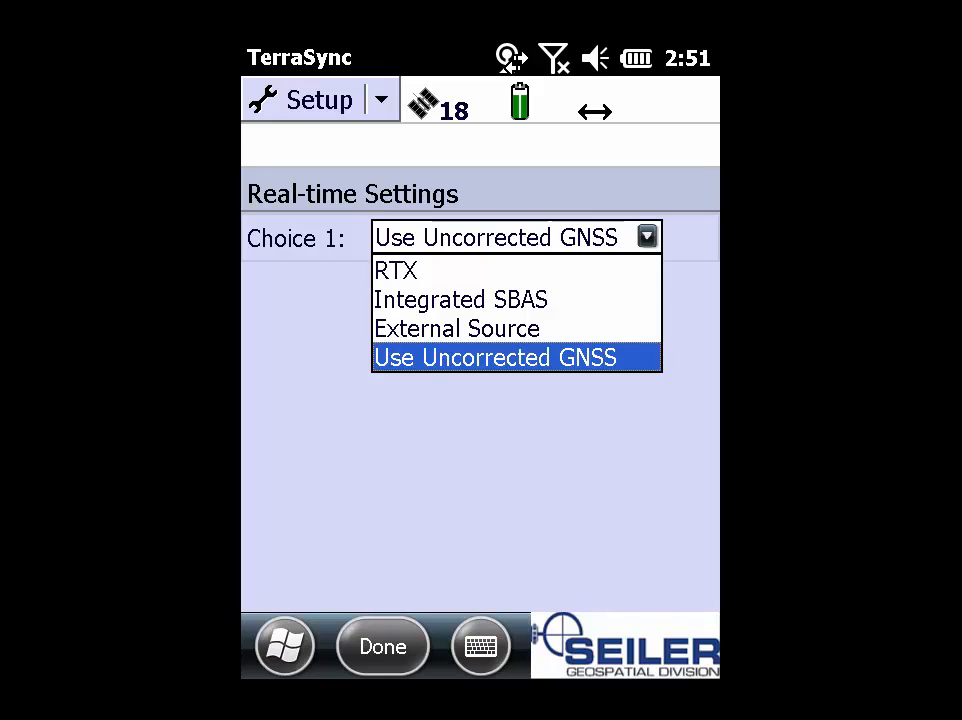
{"action": "left_click", "coordinate": [456, 328]}
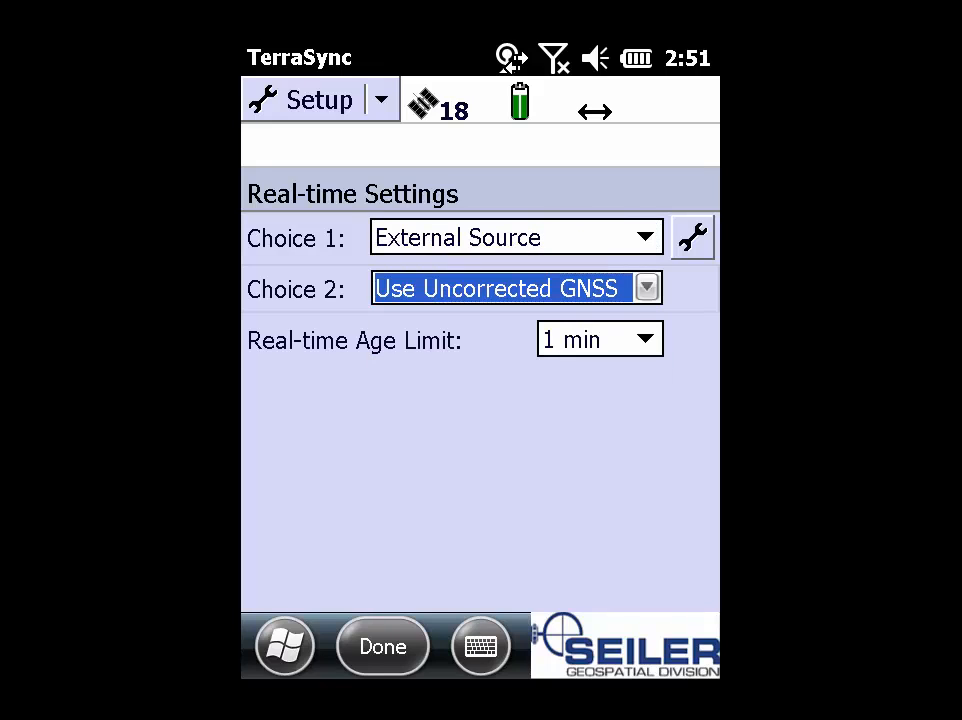
{"action": "left_click", "coordinate": [692, 237]}
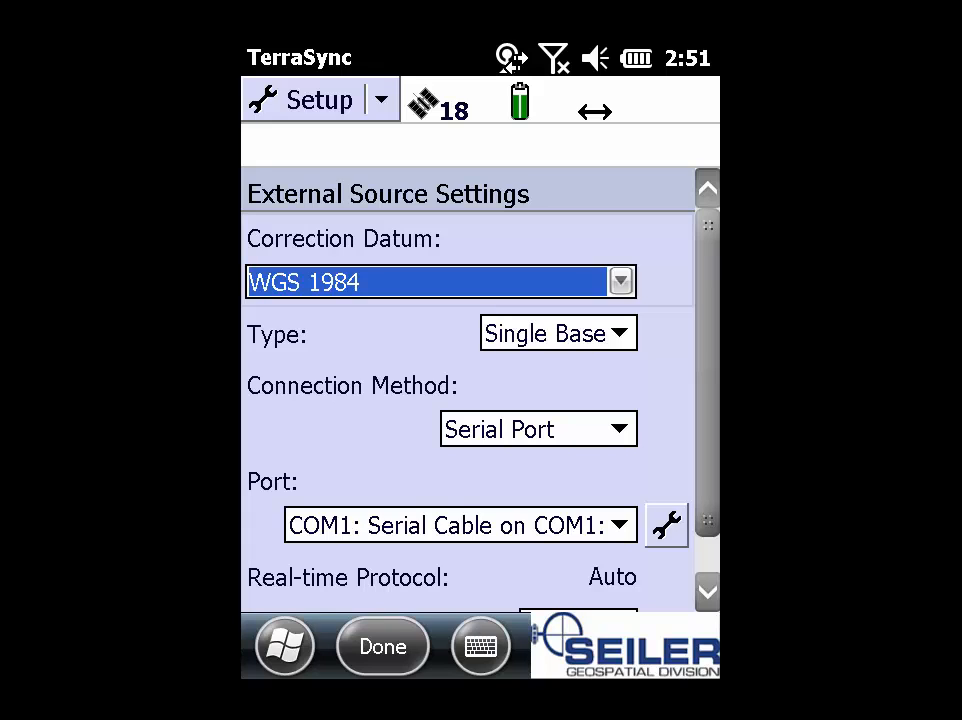
{"action": "left_click", "coordinate": [621, 282]}
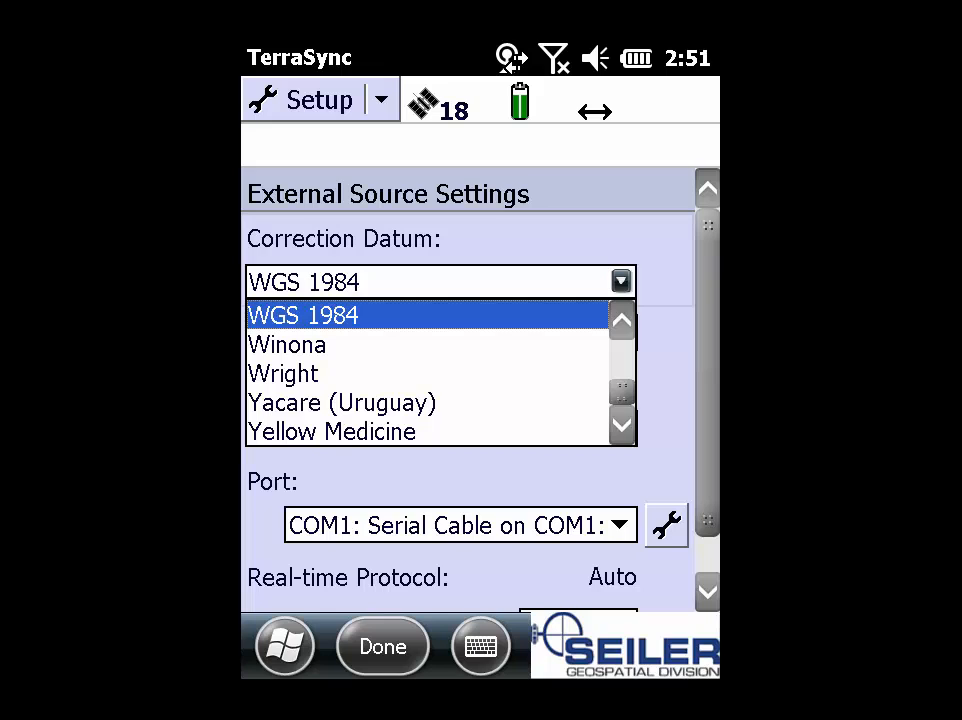
{"action": "left_click_drag", "start_coordinate": [622, 392], "coordinate": [622, 366]}
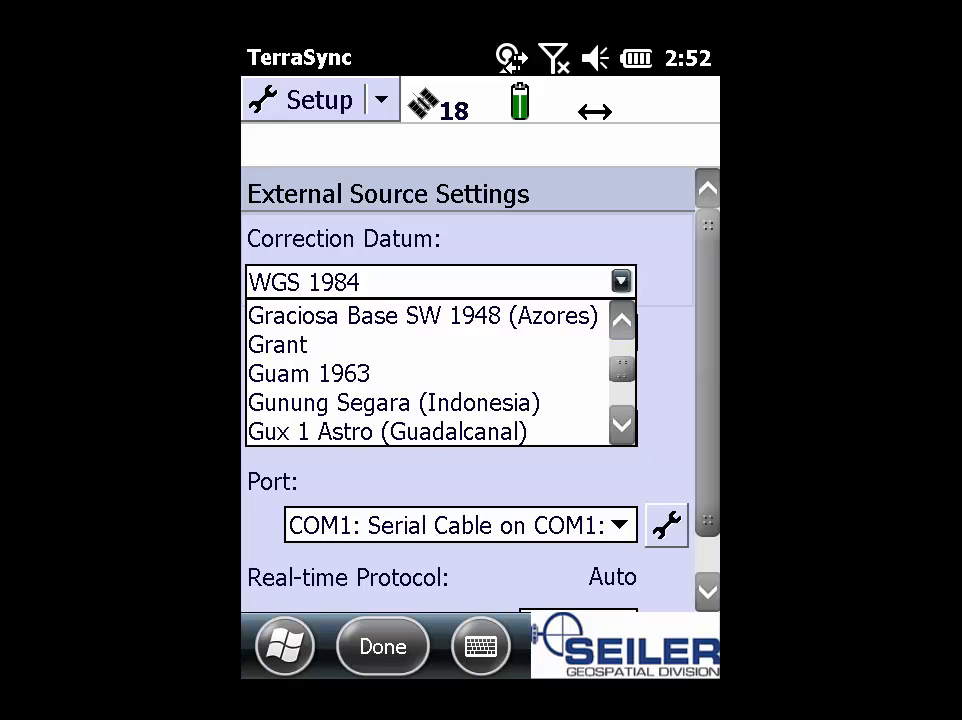
{"action": "left_click_drag", "start_coordinate": [621, 425], "coordinate": [621, 425]}
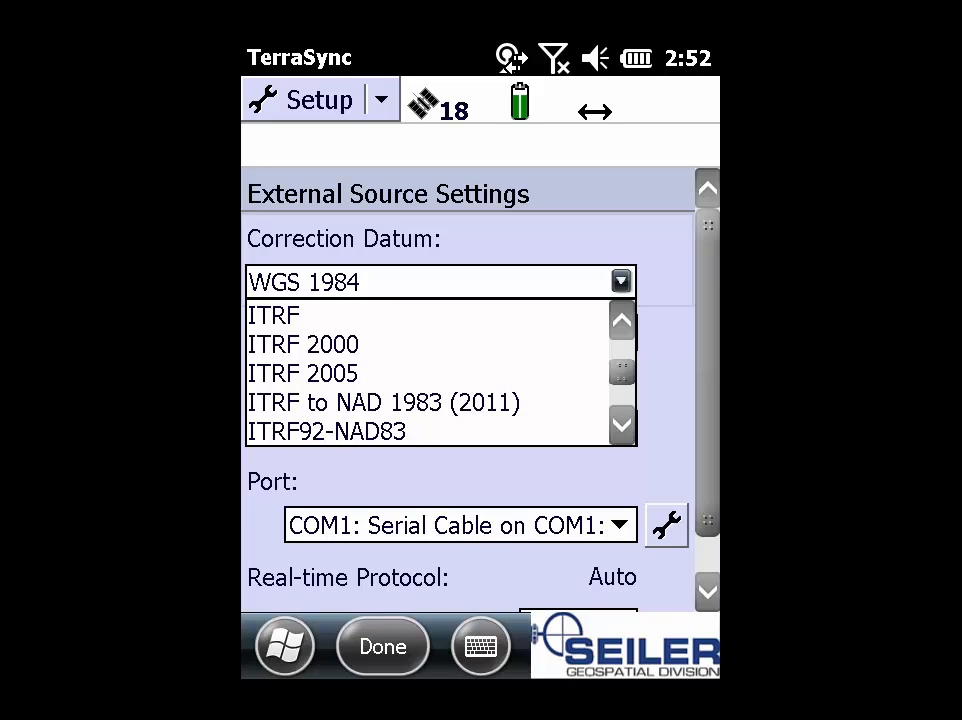
{"action": "left_click", "coordinate": [621, 282]}
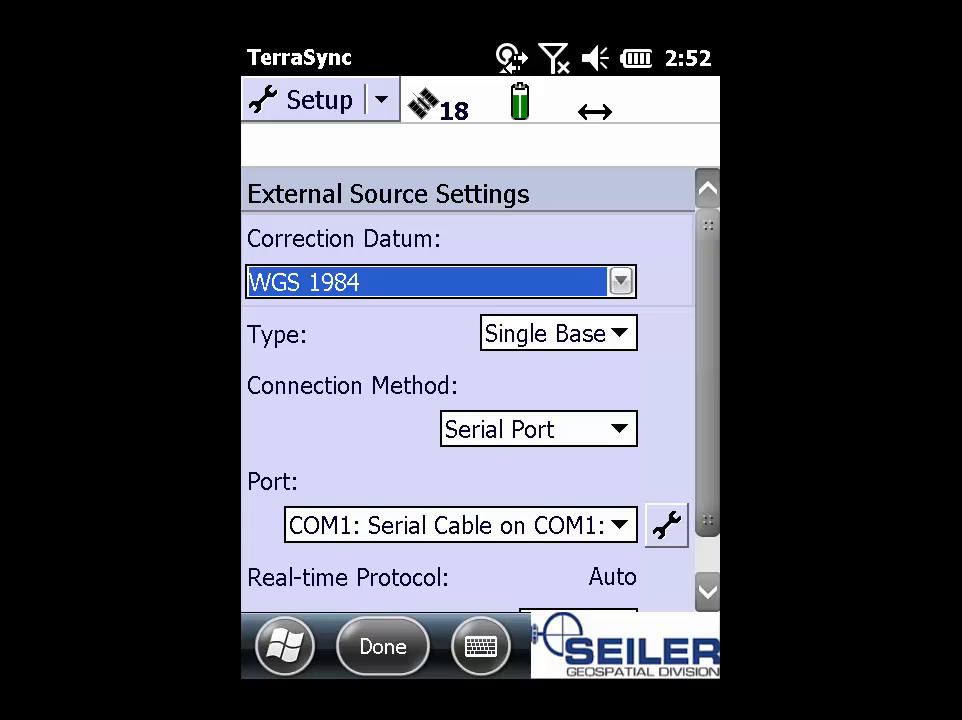
Step: Set the external source Type to VRS and the Connection Method to Internet
{"action": "left_click", "coordinate": [619, 333]}
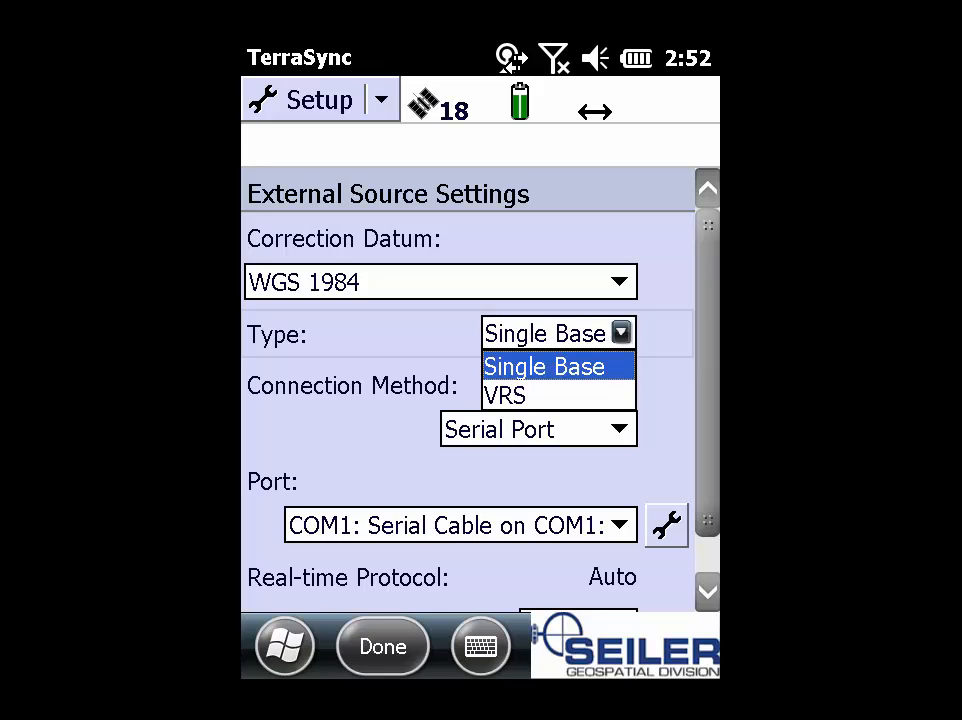
{"action": "left_click", "coordinate": [508, 396]}
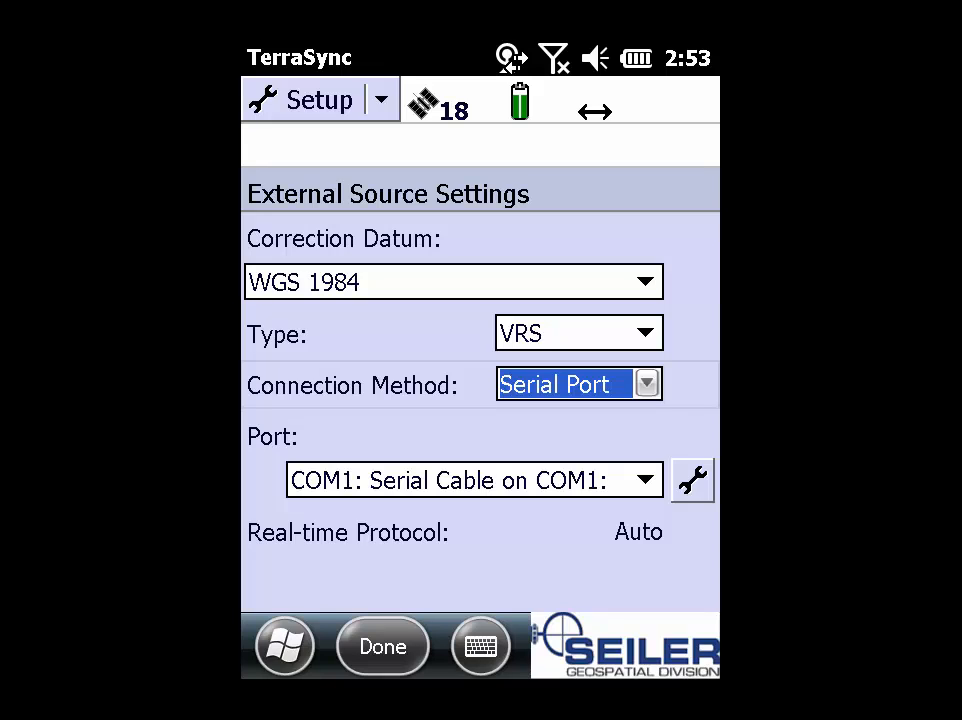
{"action": "left_click", "coordinate": [647, 384]}
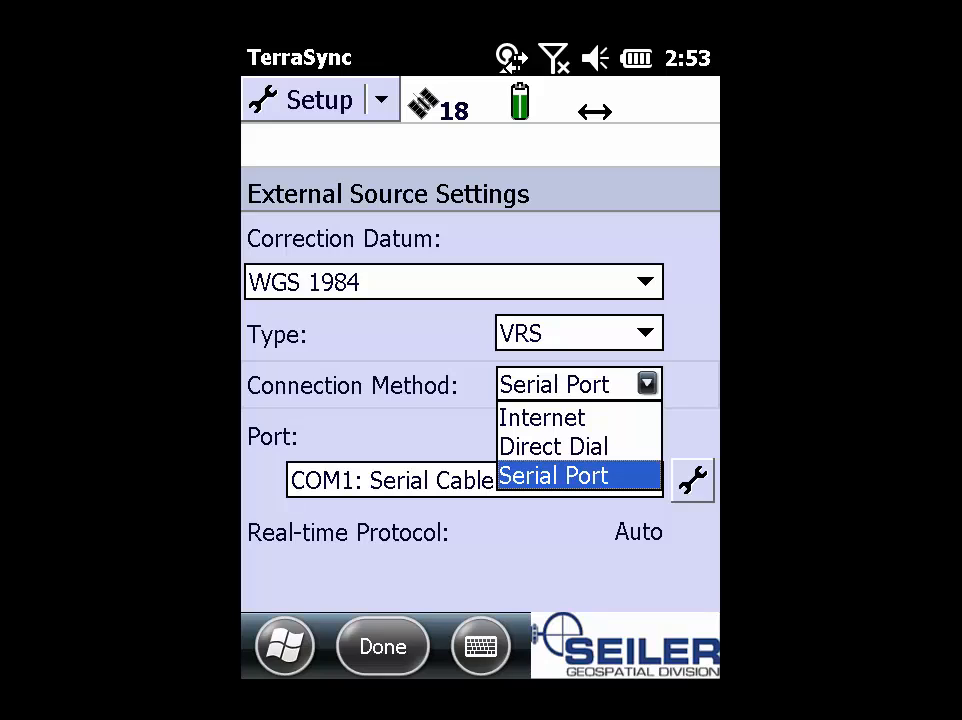
{"action": "left_click", "coordinate": [543, 418]}
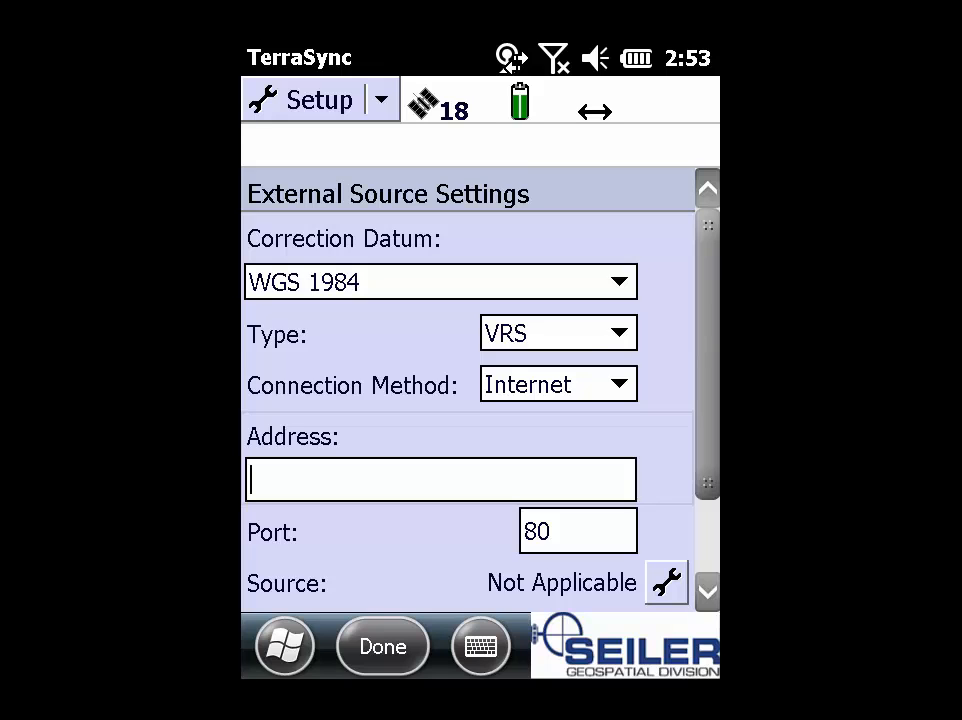
Step: Enter wiscors.dot.wi.gov as the server Address
{"action": "left_click", "coordinate": [481, 646]}
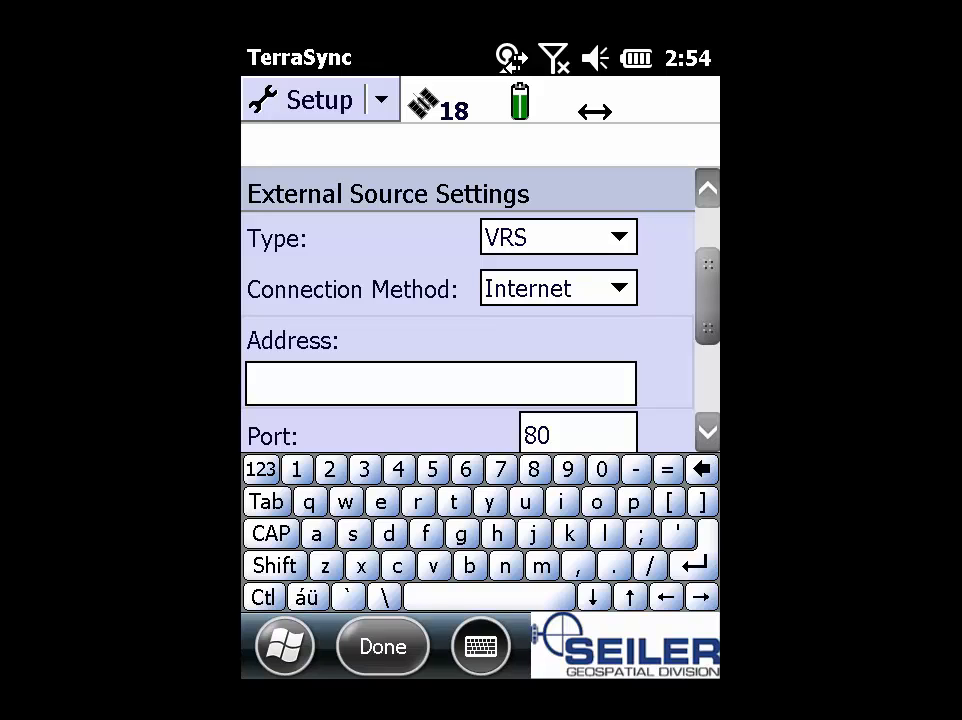
{"action": "type", "text": "w"}
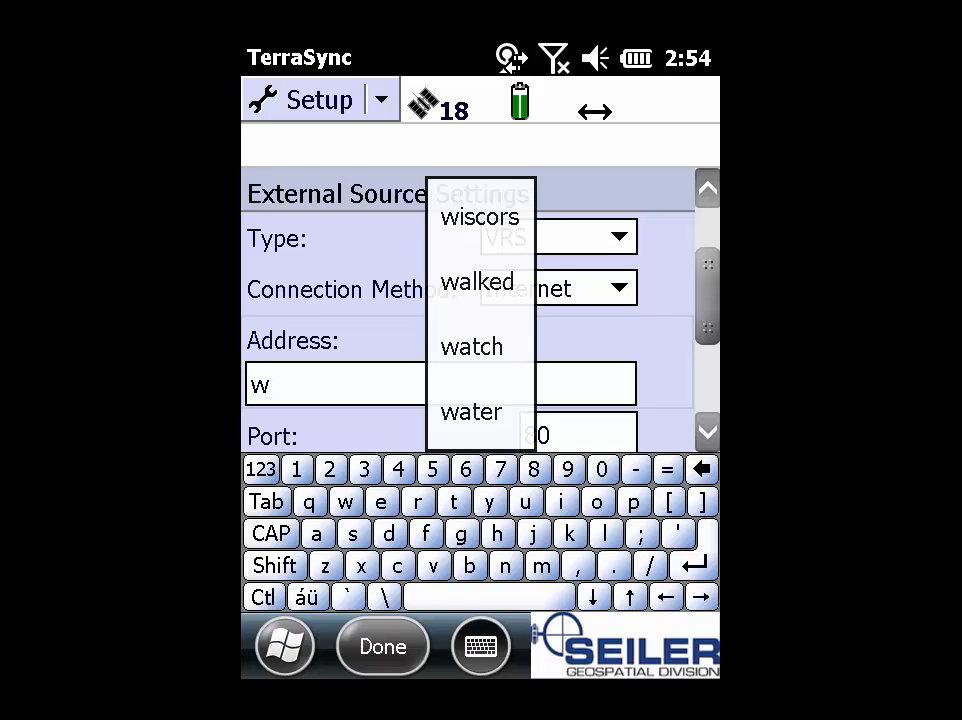
{"action": "type", "text": "isco"}
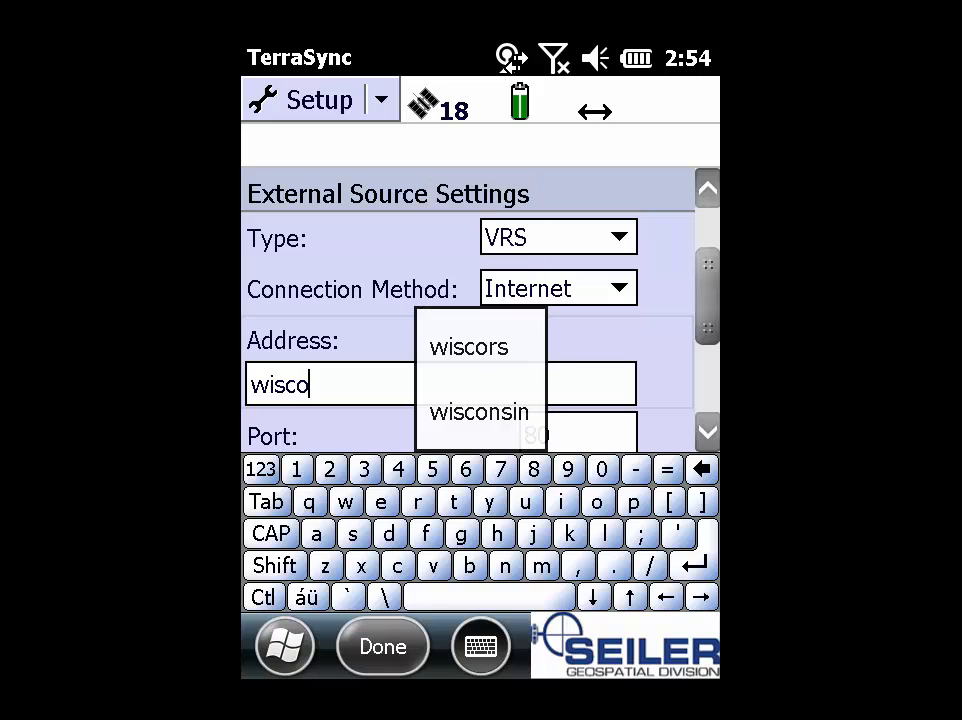
{"action": "type", "text": "rs"}
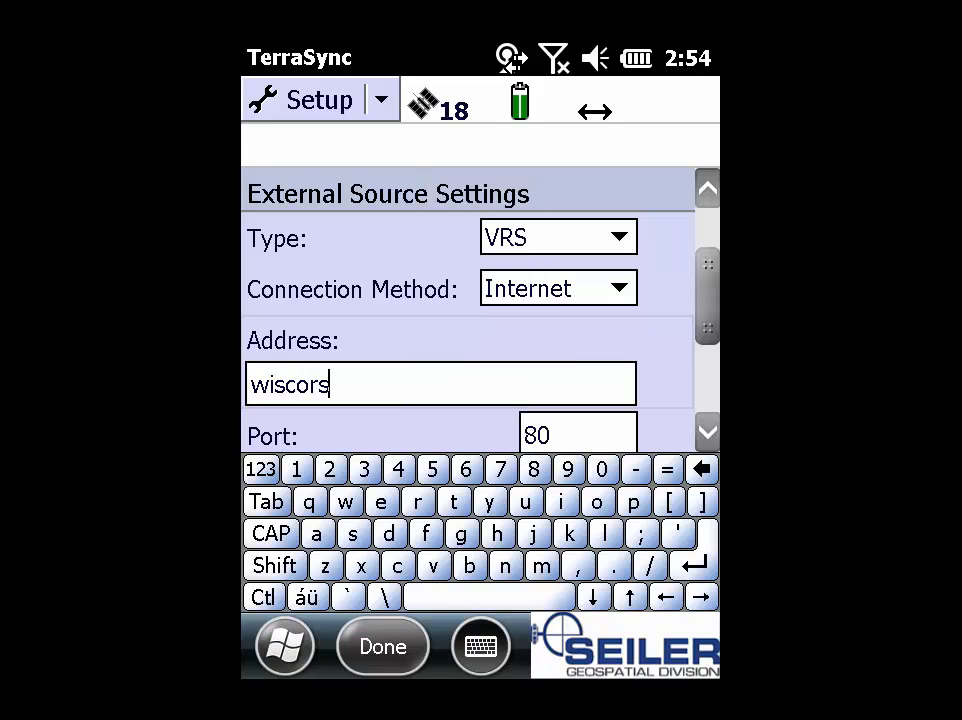
{"action": "type", "text": ".dot"}
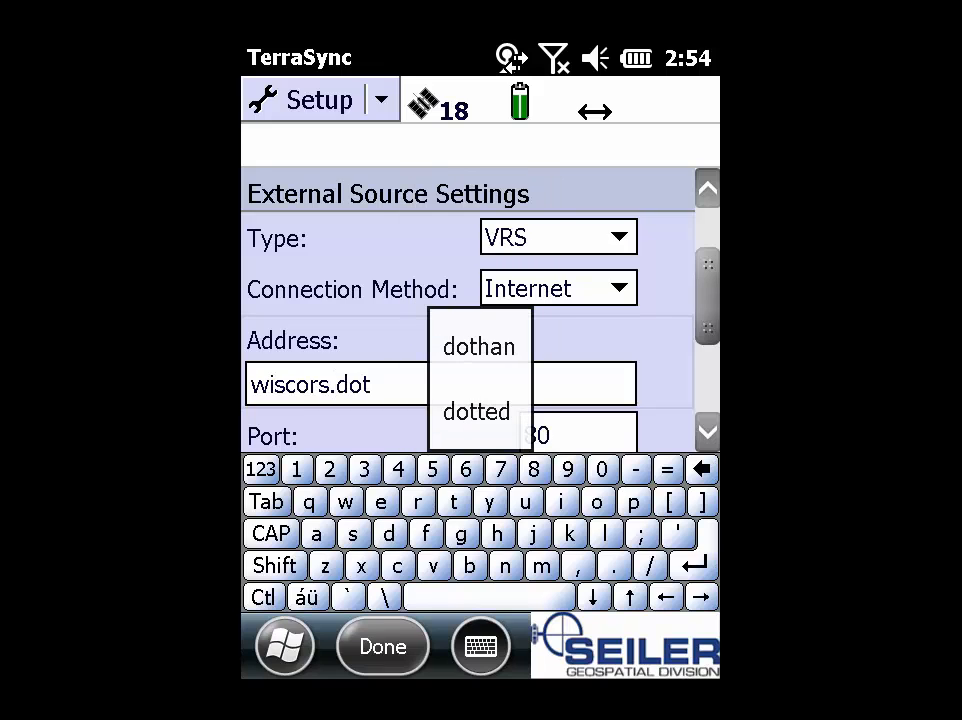
{"action": "type", "text": "."}
{"action": "type", "text": "wi"}
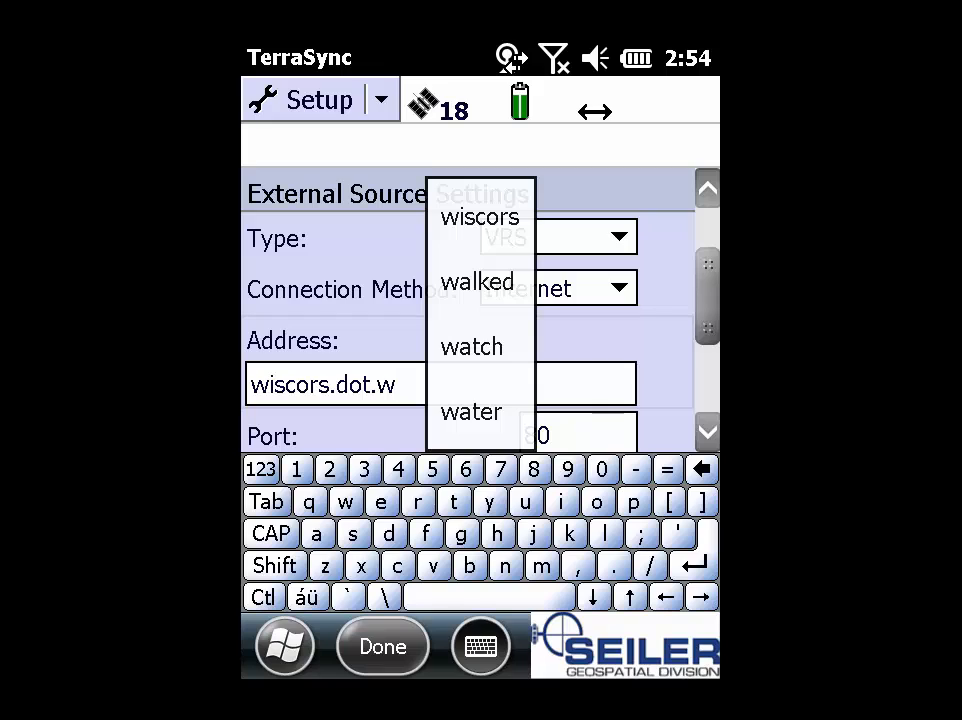
{"action": "type", "text": "."}
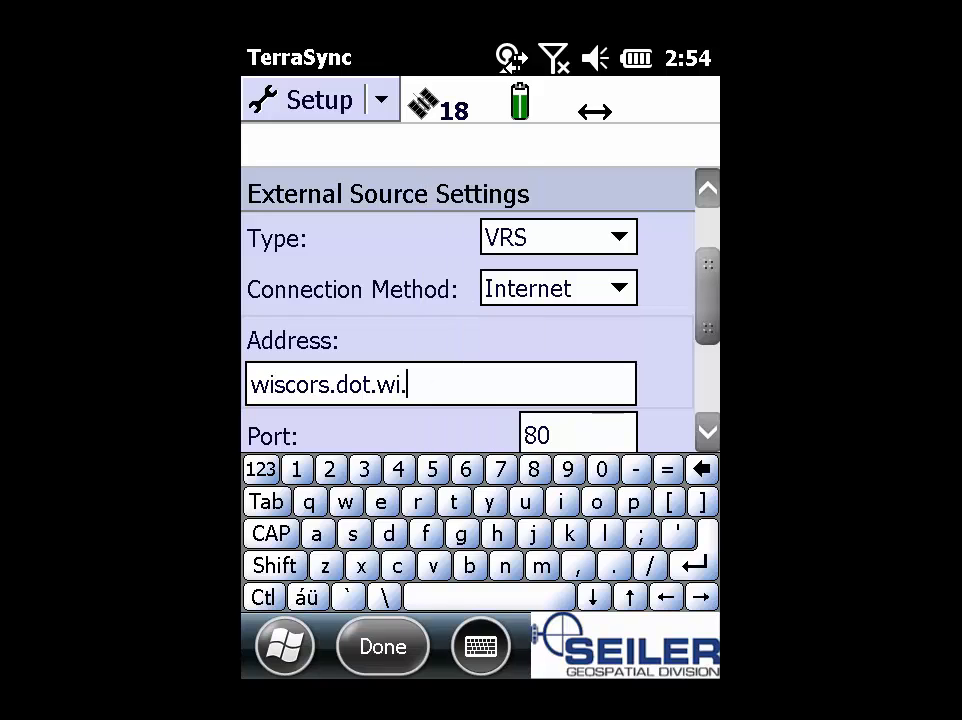
{"action": "type", "text": "g"}
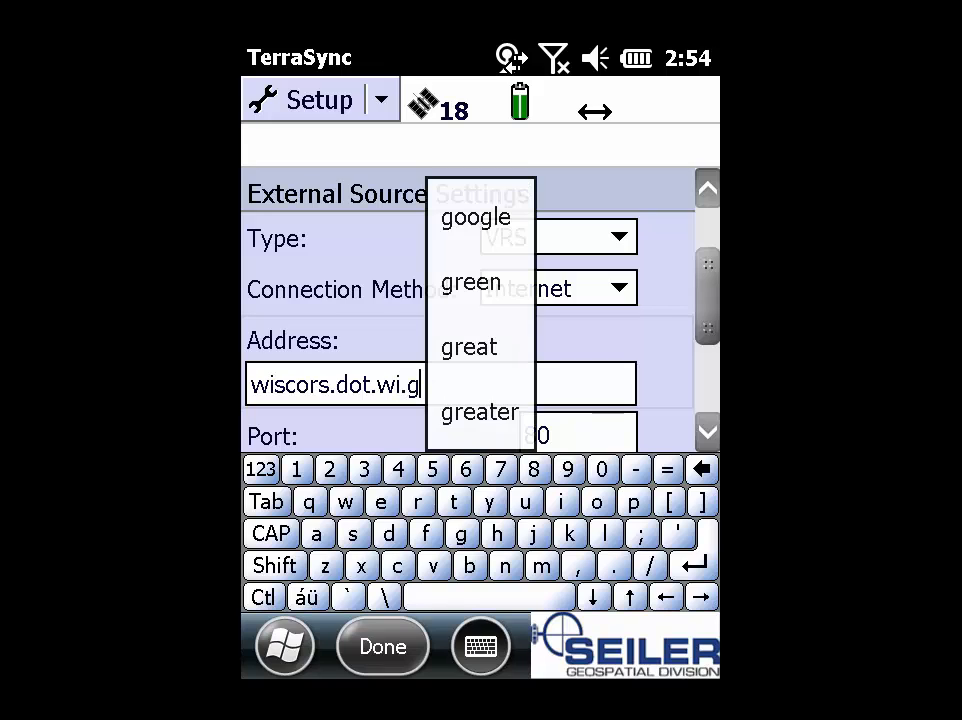
{"action": "type", "text": "ov"}
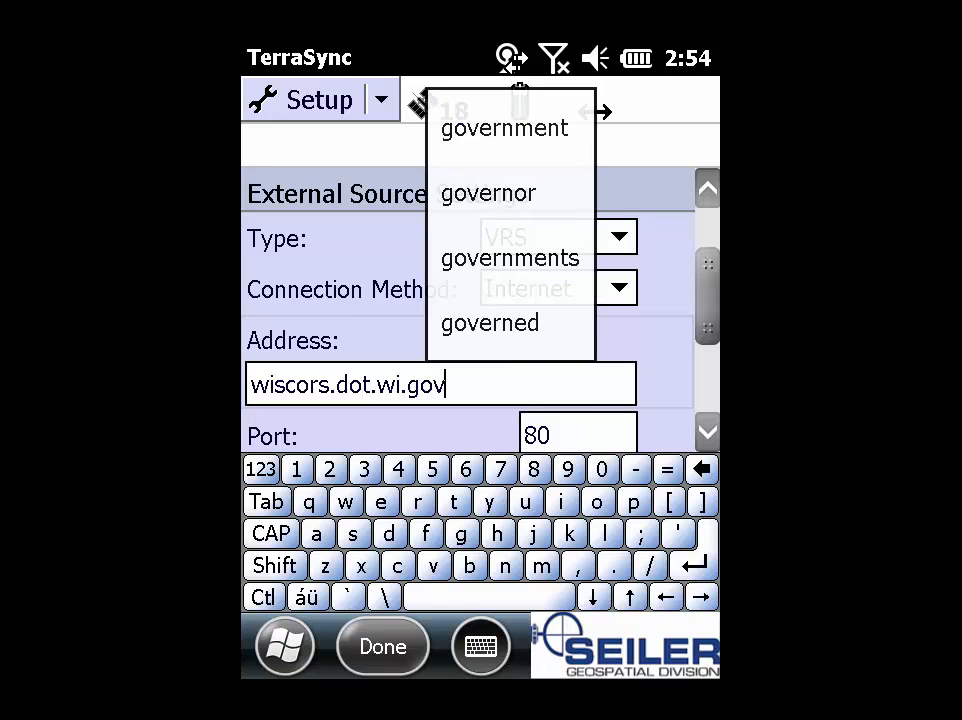
{"action": "left_click", "coordinate": [578, 435]}
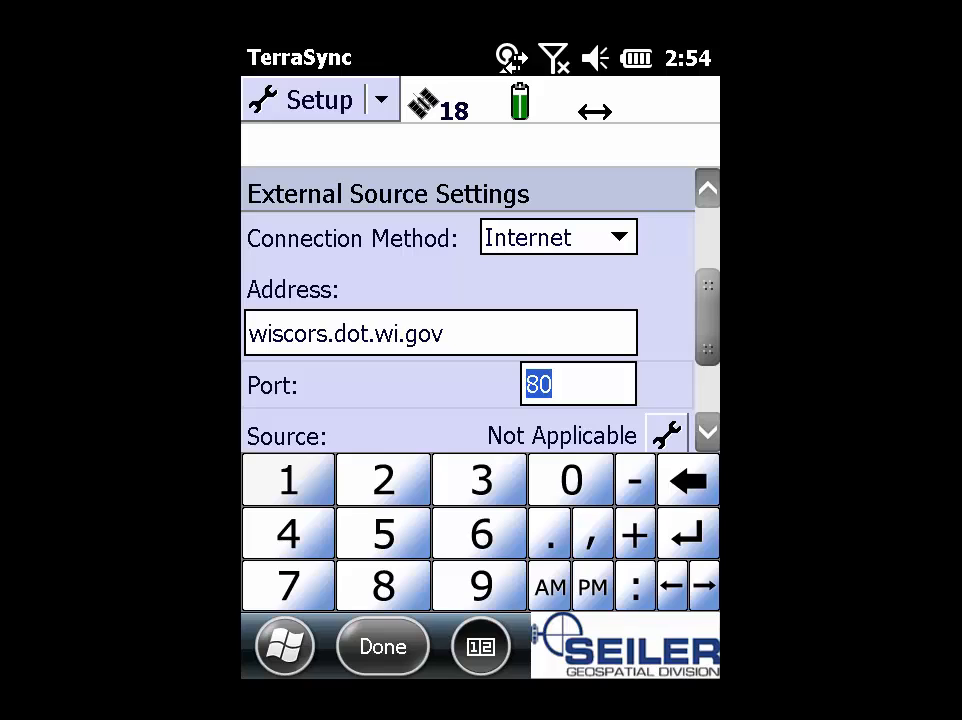
Step: Set the connection Port to 2101 and hide the keypad
{"action": "type", "text": "2"}
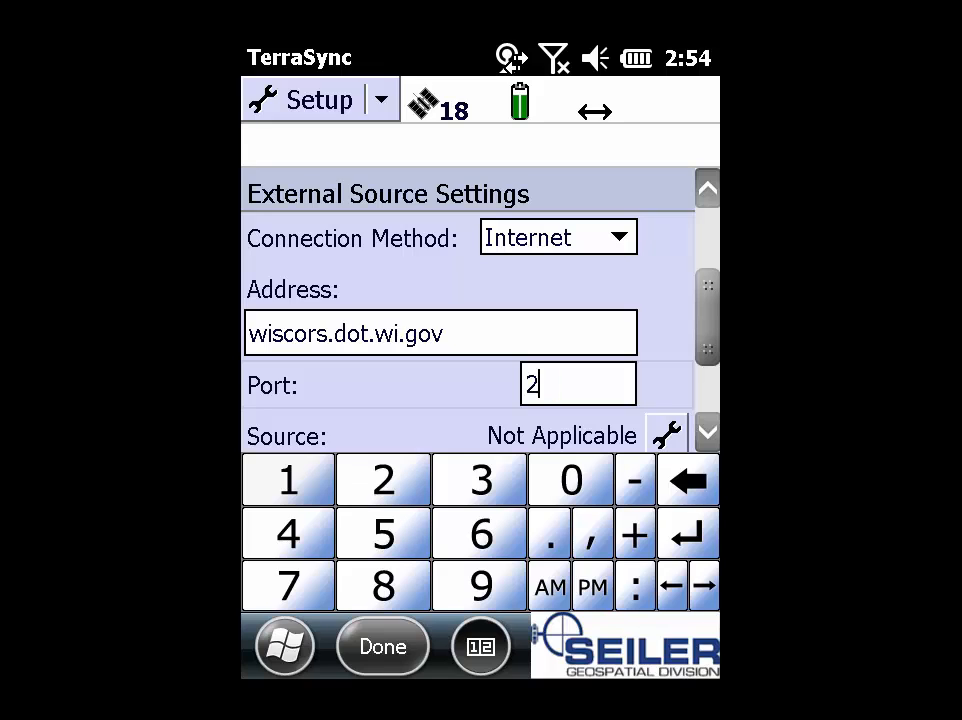
{"action": "type", "text": "101"}
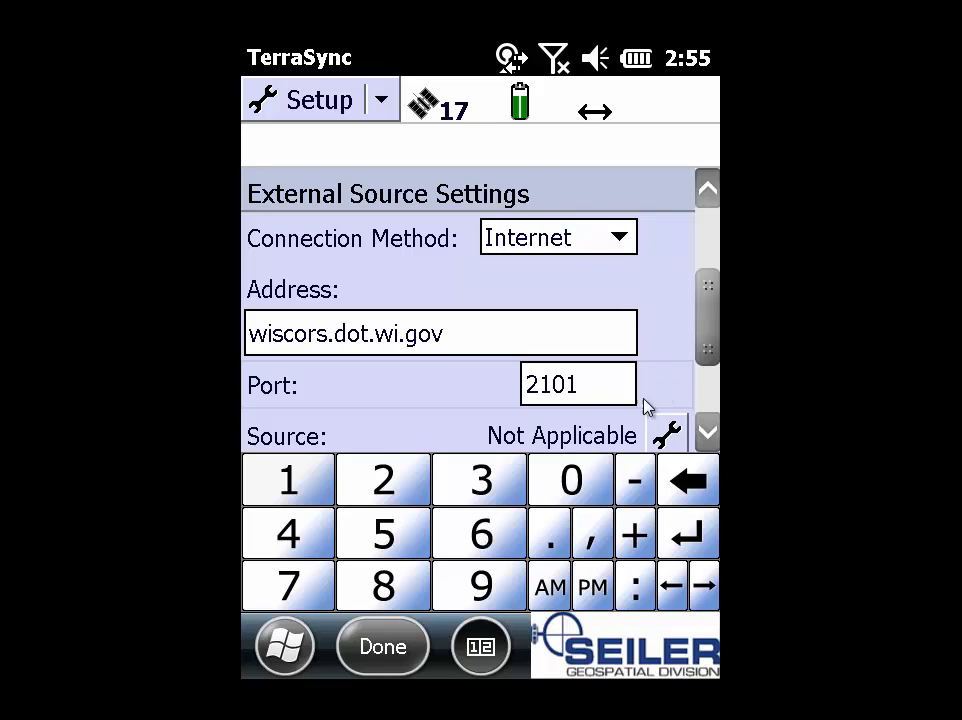
{"action": "left_click", "coordinate": [480, 647]}
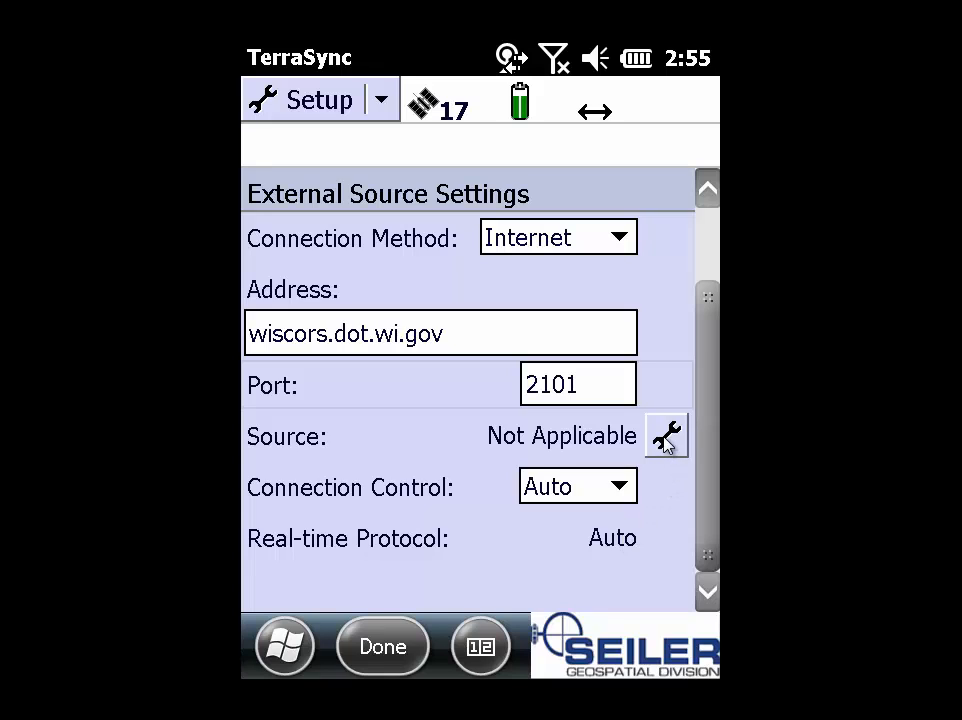
Step: Request the WisCORS server table to open the Select Server list
{"action": "left_click", "coordinate": [665, 438]}
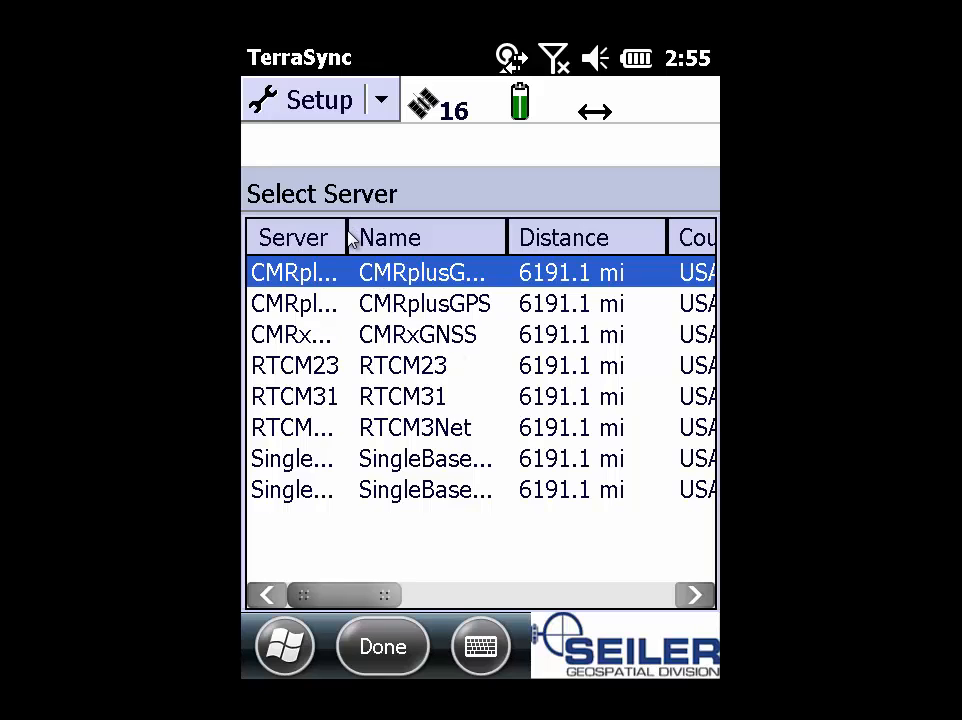
Step: Widen the Server column and scroll right to review Carrier, System and Format details
{"action": "left_click_drag", "start_coordinate": [352, 240], "coordinate": [530, 258]}
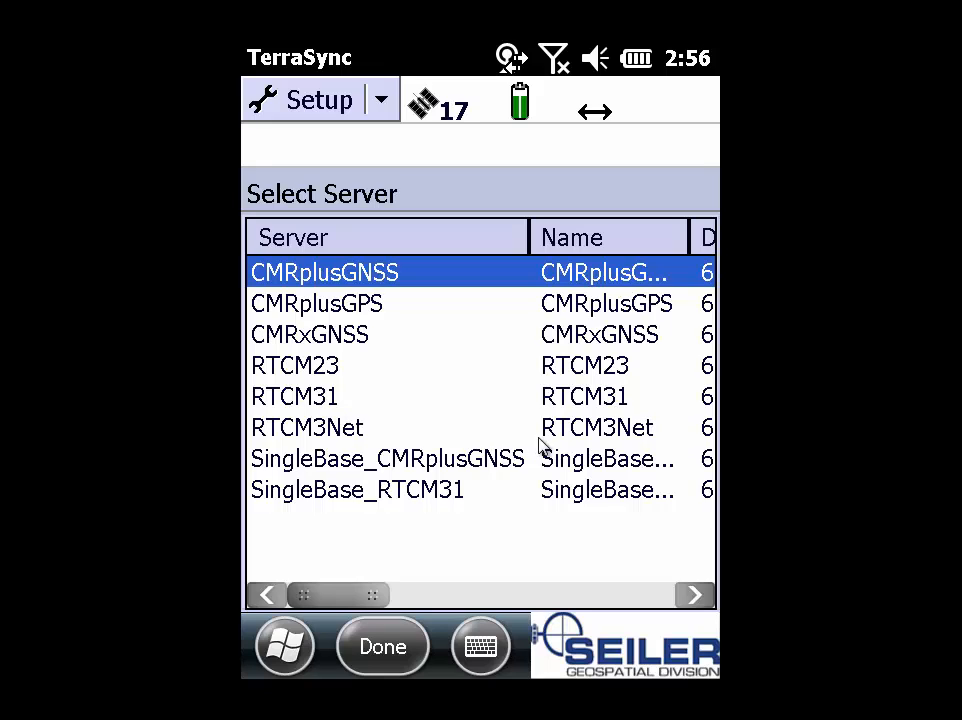
{"action": "left_click", "coordinate": [694, 596]}
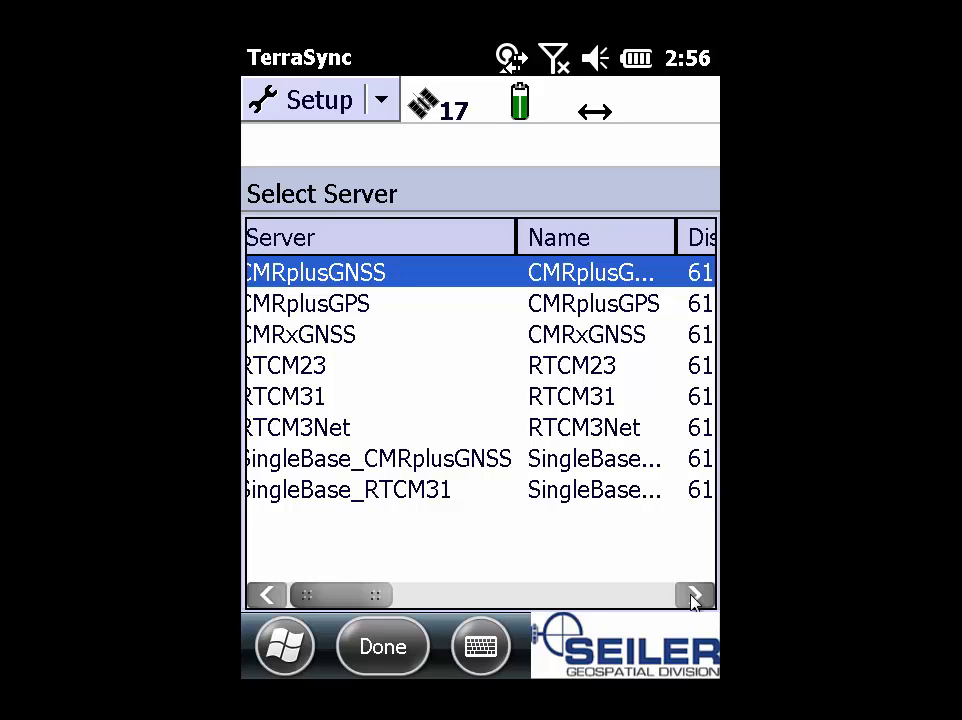
{"action": "left_click", "coordinate": [694, 596]}
{"action": "left_click", "coordinate": [694, 596]}
{"action": "left_click", "coordinate": [694, 596]}
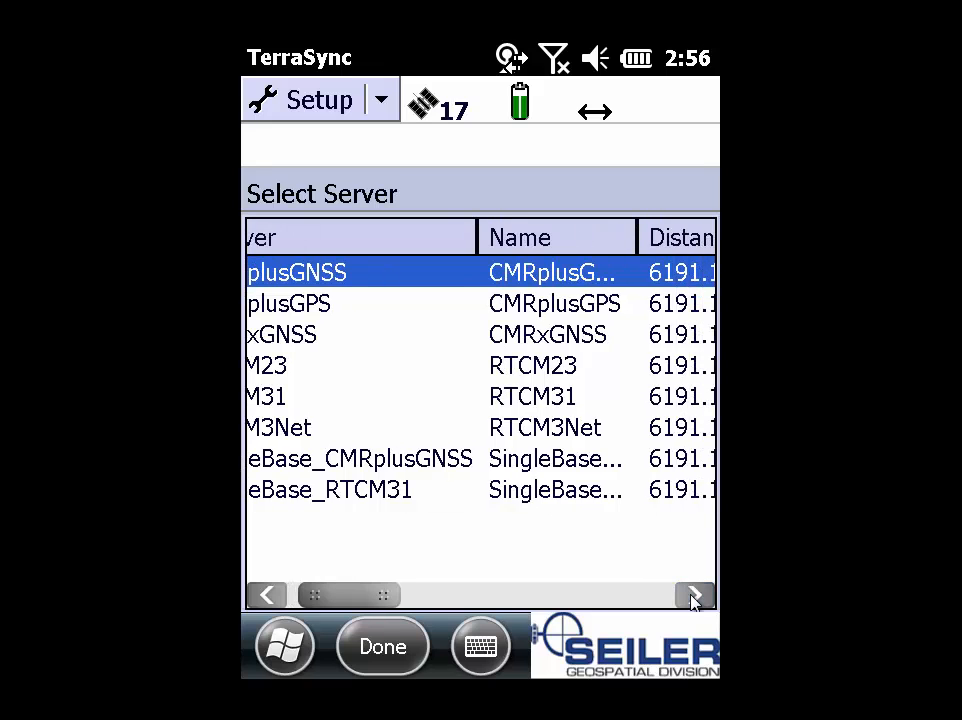
{"action": "left_click", "coordinate": [694, 596]}
{"action": "left_click", "coordinate": [694, 596]}
{"action": "left_click", "coordinate": [694, 596]}
{"action": "left_click", "coordinate": [694, 596]}
{"action": "left_click", "coordinate": [694, 596]}
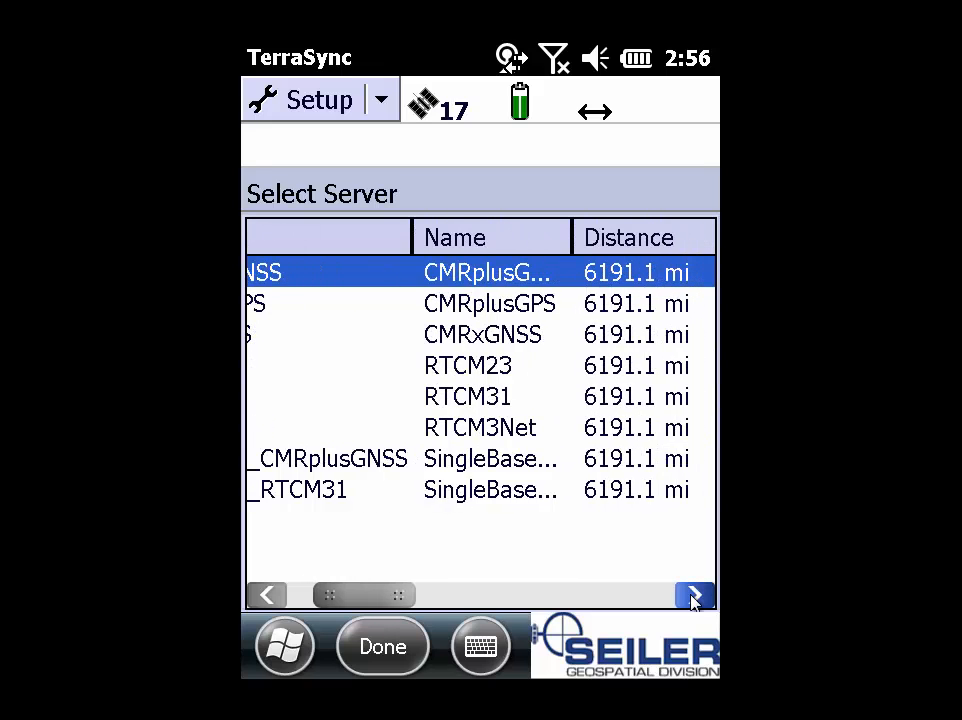
{"action": "left_click", "coordinate": [694, 596]}
{"action": "left_click", "coordinate": [694, 596]}
{"action": "left_click", "coordinate": [694, 596]}
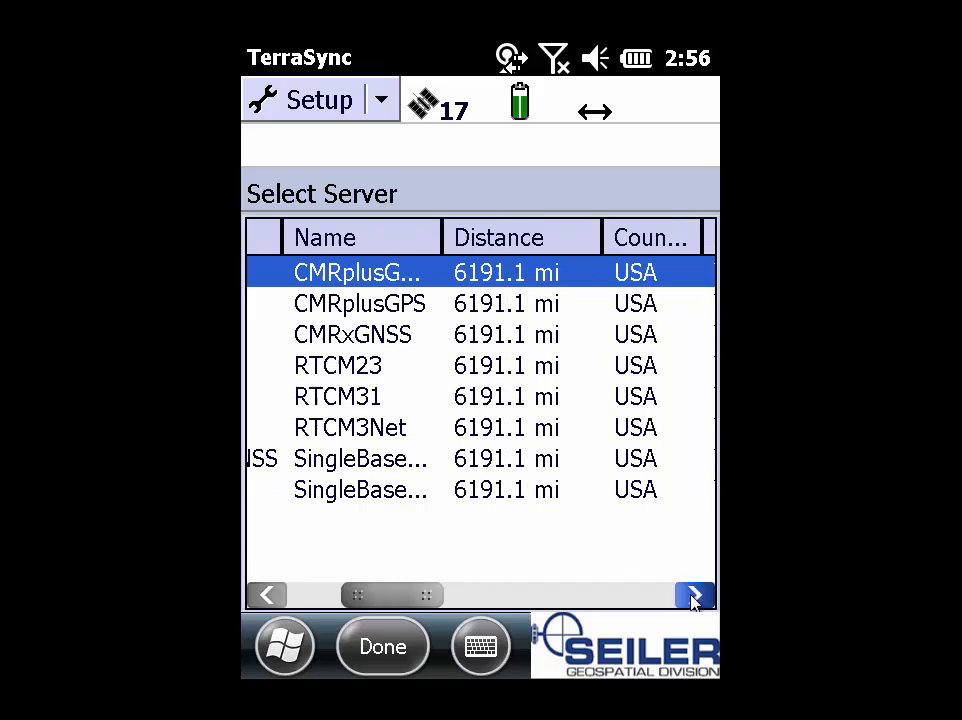
{"action": "left_click", "coordinate": [694, 596]}
{"action": "left_click", "coordinate": [694, 596]}
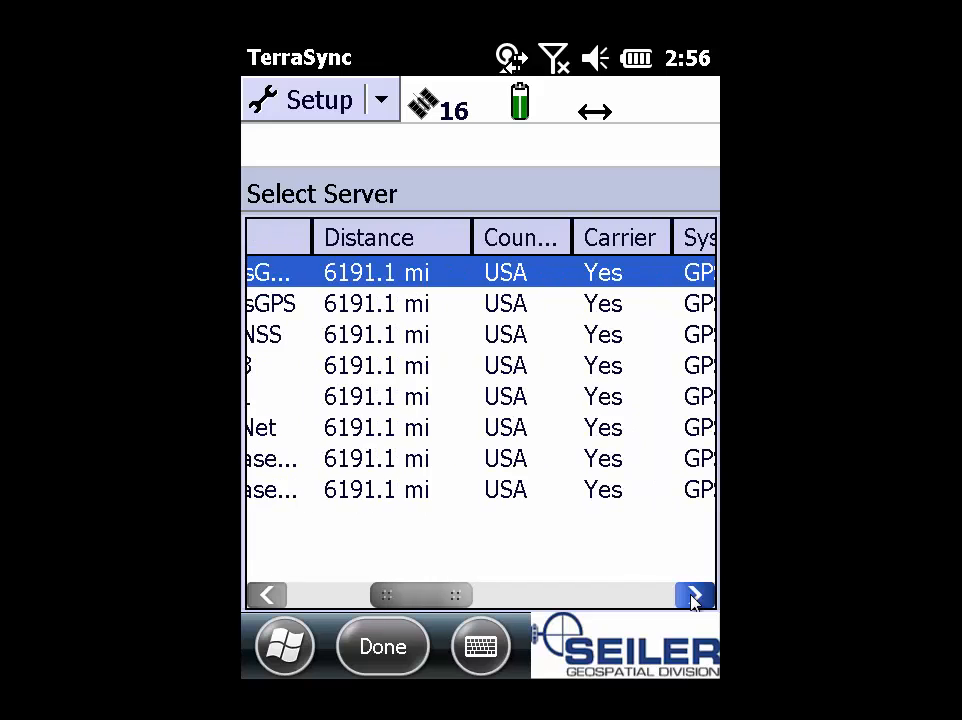
{"action": "left_click", "coordinate": [694, 596]}
{"action": "left_click", "coordinate": [694, 596]}
{"action": "left_click", "coordinate": [694, 596]}
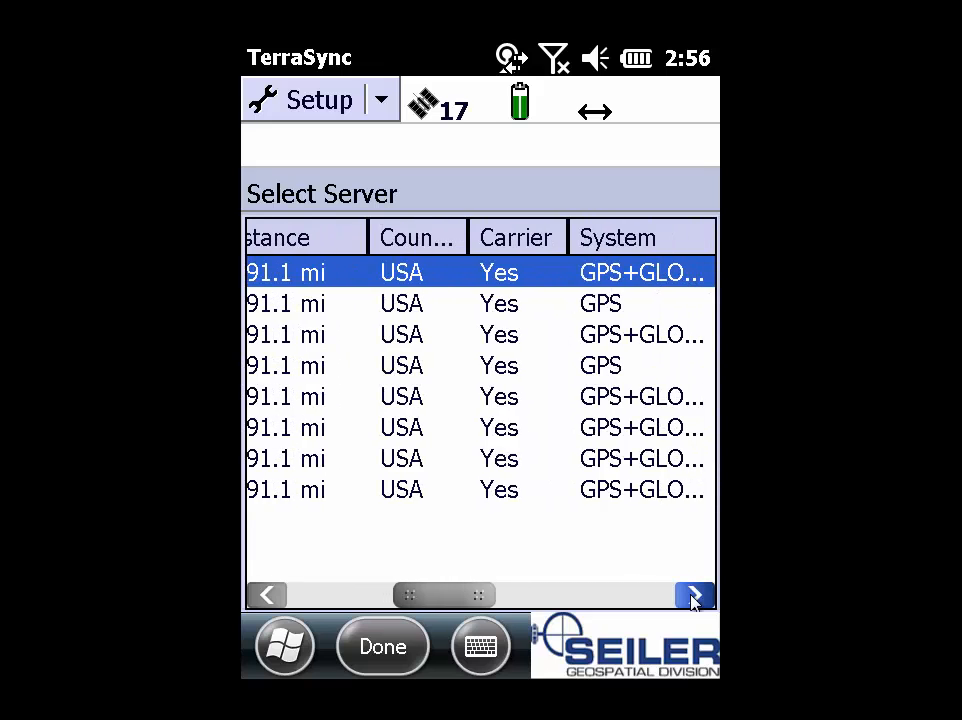
{"action": "left_click", "coordinate": [694, 596]}
{"action": "left_click", "coordinate": [694, 596]}
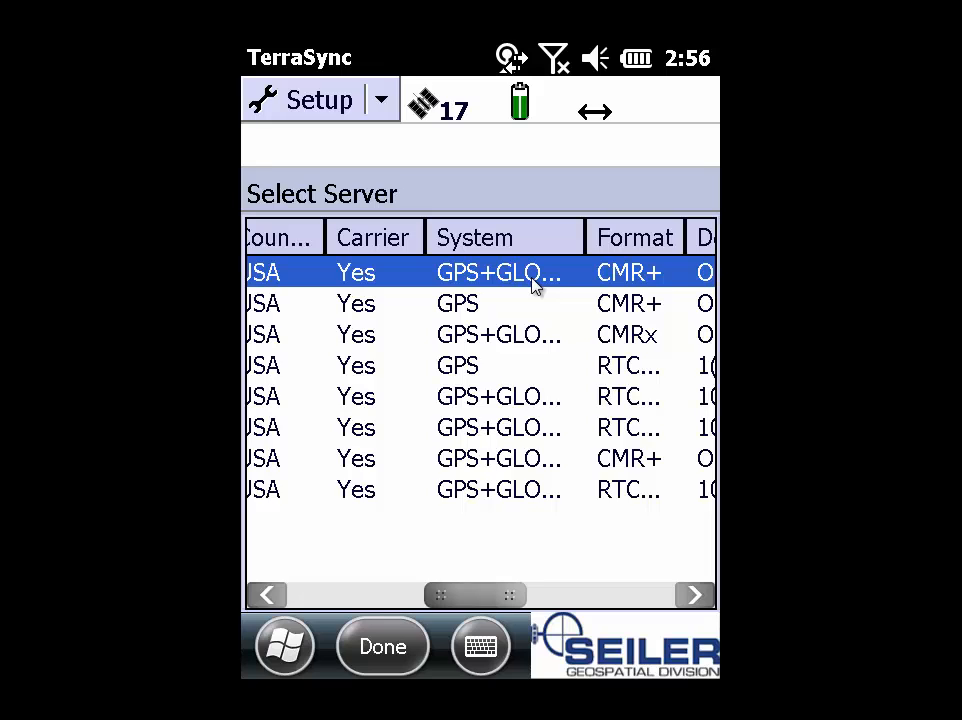
Step: Select the CMRxGNSS server and scroll the table back to the Server column
{"action": "left_click", "coordinate": [405, 344]}
{"action": "left_click", "coordinate": [267, 595]}
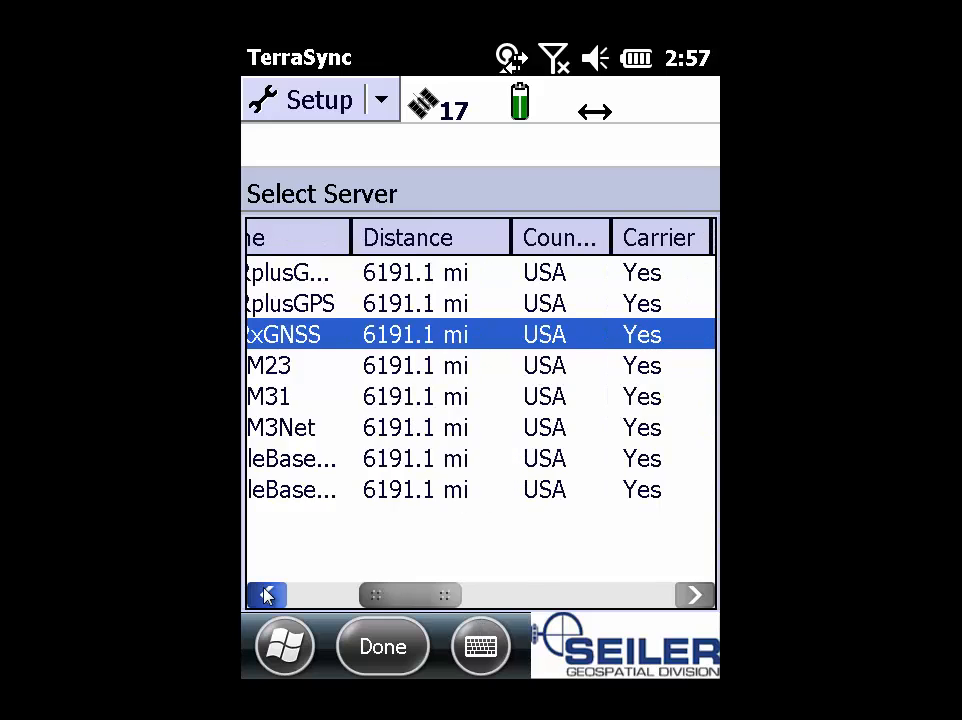
{"action": "left_click", "coordinate": [267, 595]}
{"action": "left_click", "coordinate": [267, 595]}
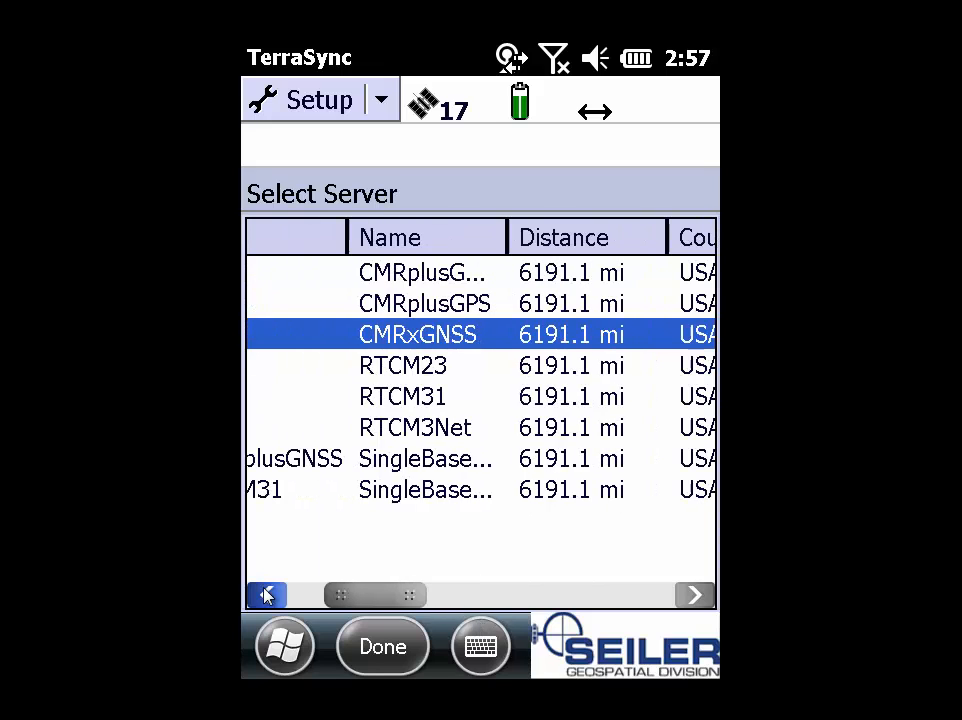
{"action": "left_click", "coordinate": [267, 595]}
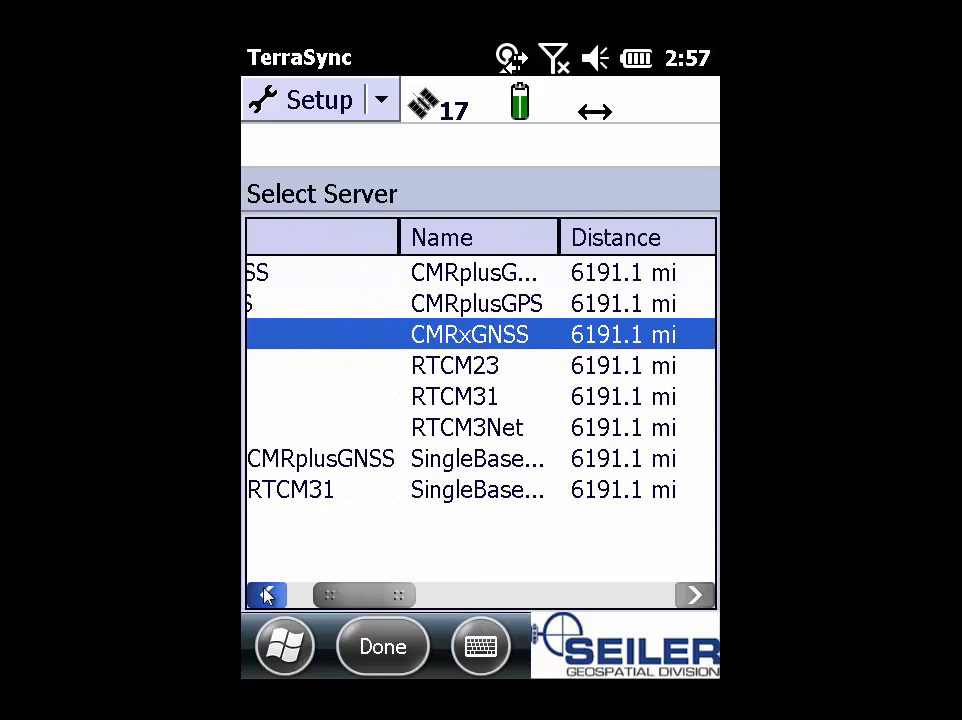
{"action": "left_click", "coordinate": [267, 595]}
{"action": "left_click", "coordinate": [267, 595]}
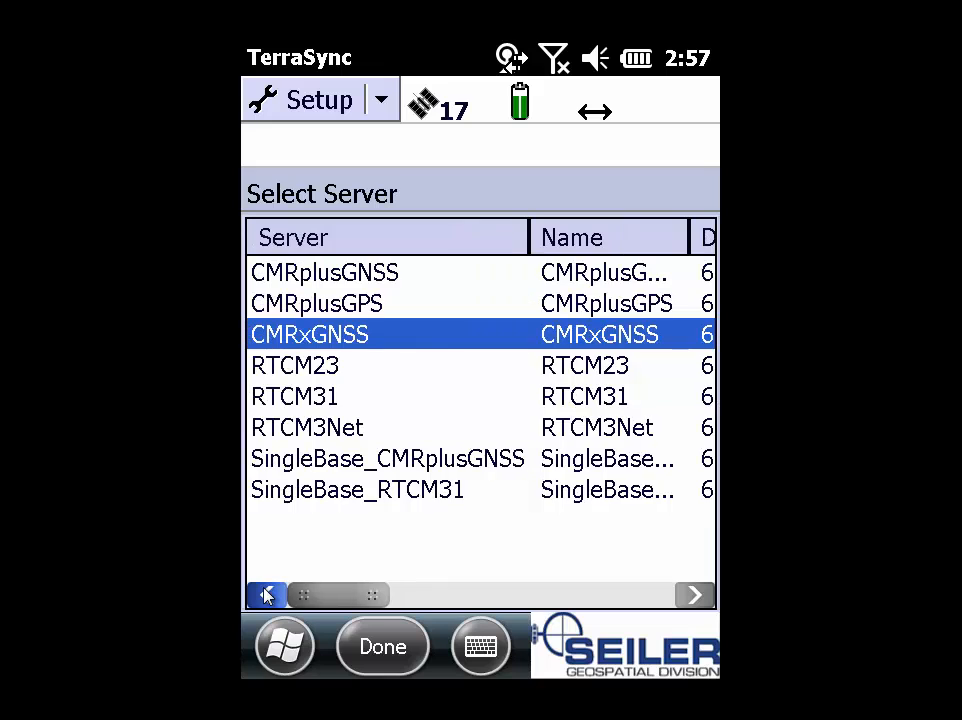
Step: Confirm CMRxGNSS as the source and fill in the WisCORS account user name and password
{"action": "left_click", "coordinate": [397, 654]}
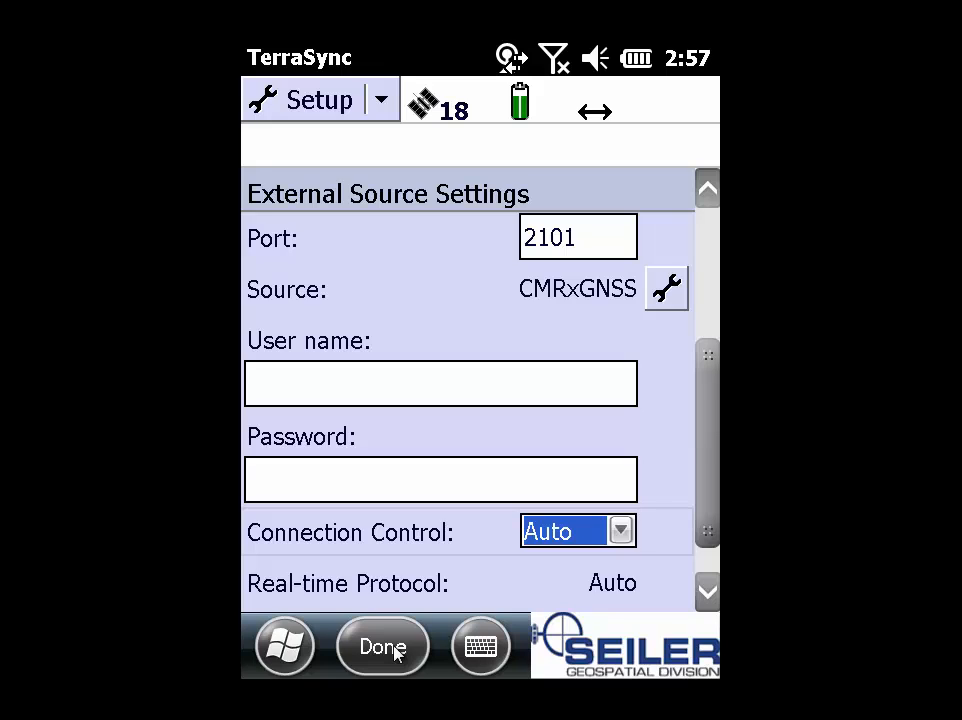
{"action": "key", "text": "Up"}
{"action": "key", "text": "Up"}
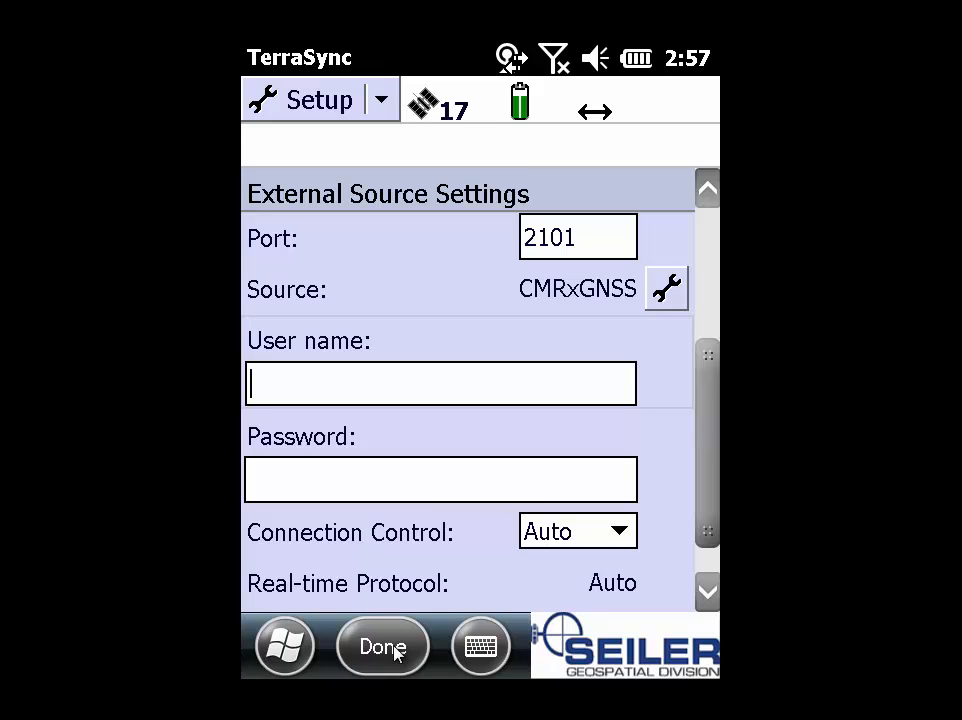
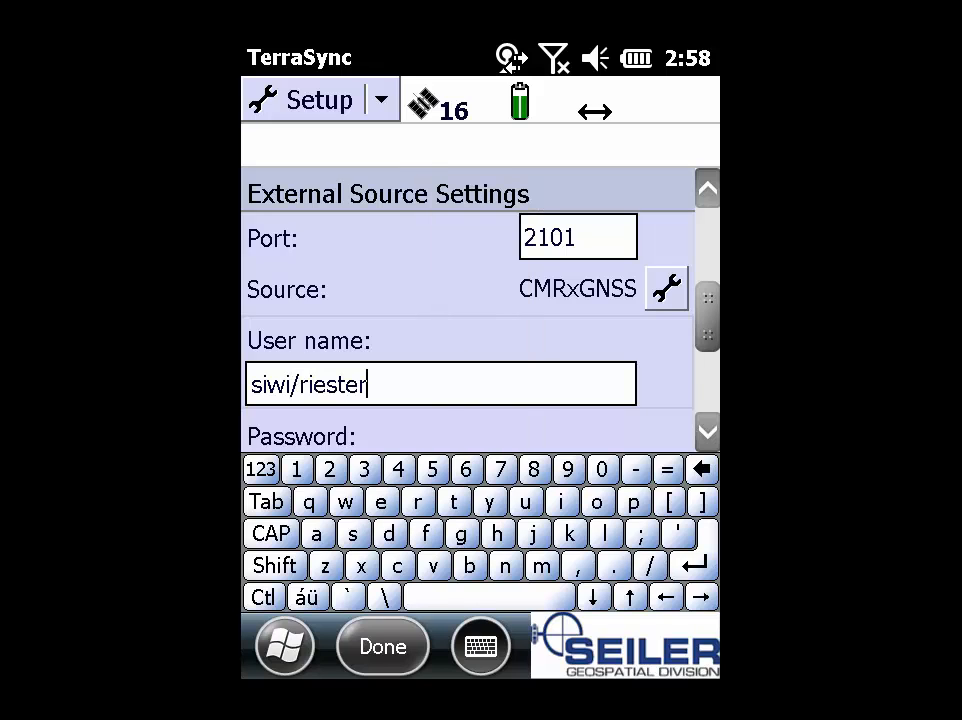
{"action": "key", "text": "Tab"}
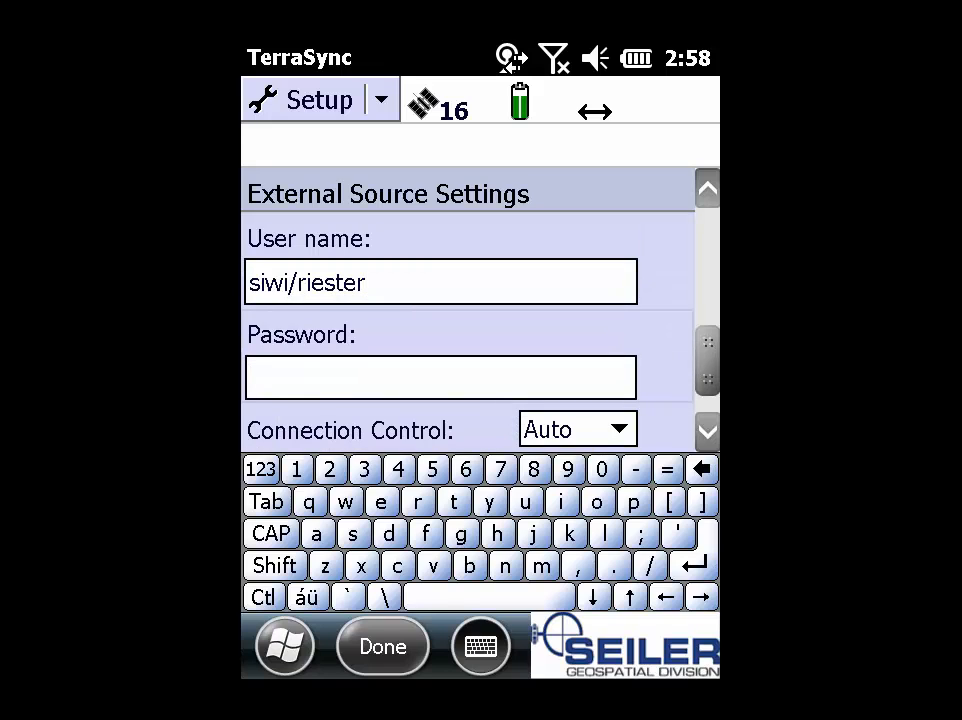
{"action": "type", "text": "********"}
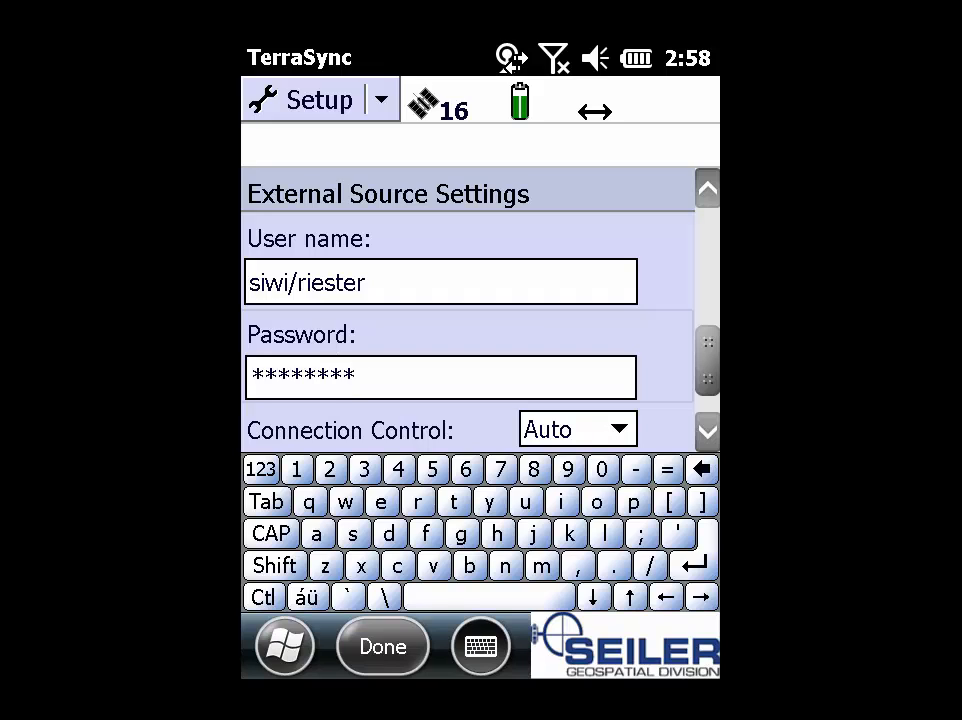
{"action": "left_click", "coordinate": [481, 648]}
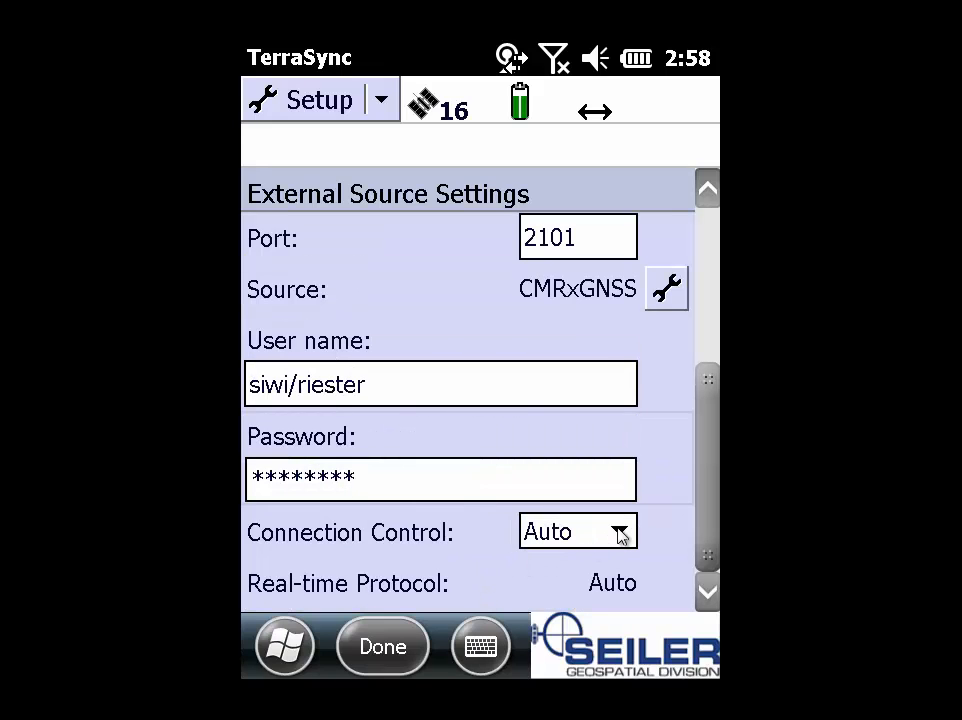
Step: Set Connection Control to Manual and save the External Source Settings
{"action": "left_click", "coordinate": [620, 533]}
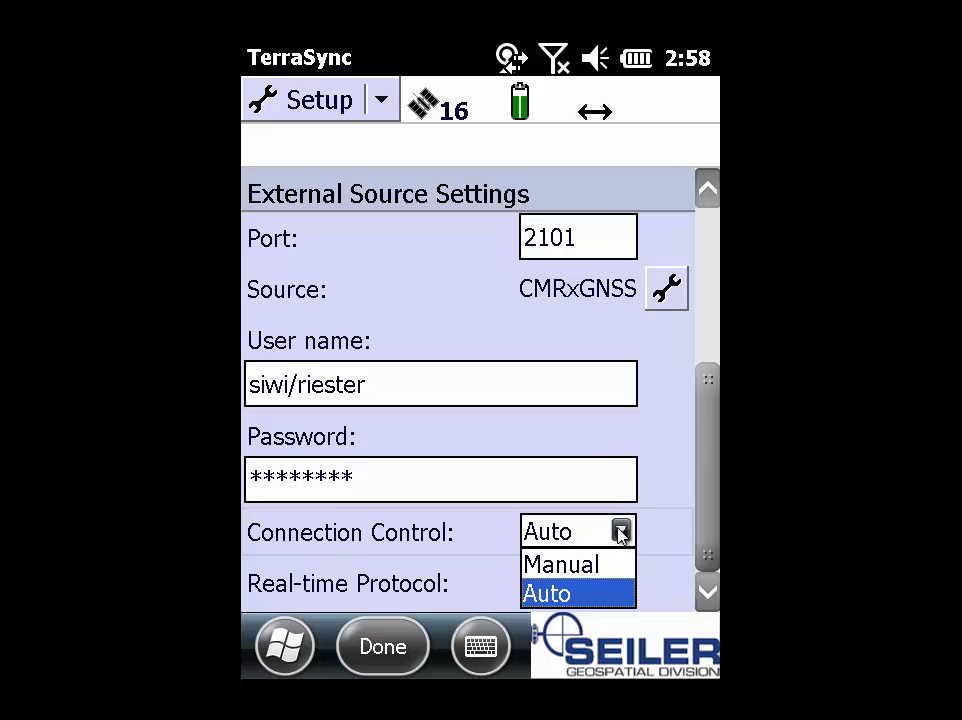
{"action": "left_click", "coordinate": [582, 567]}
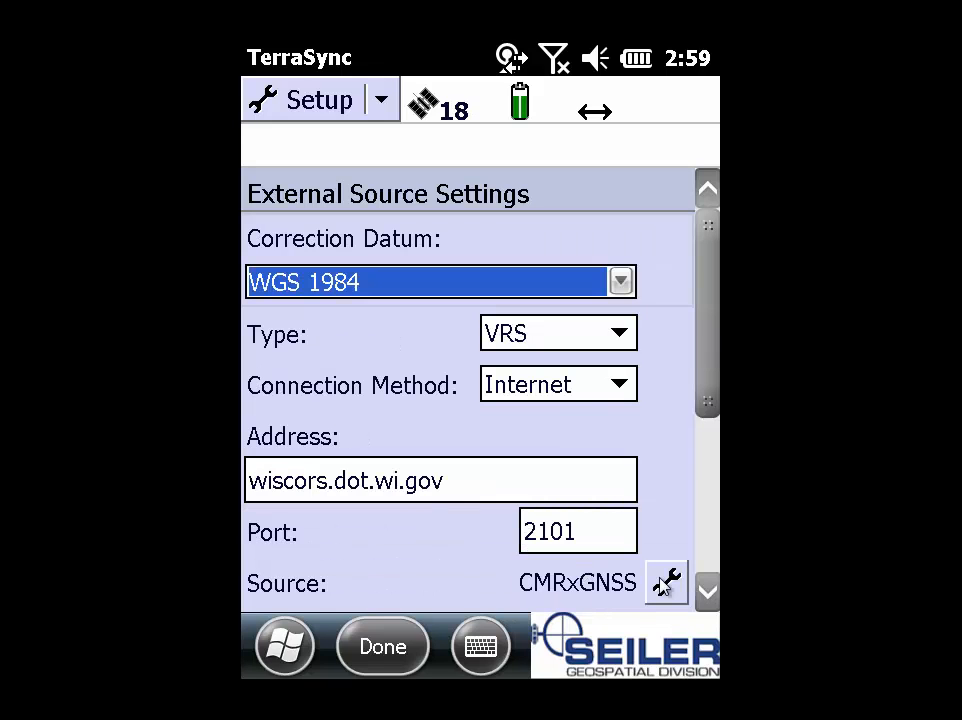
{"action": "left_click", "coordinate": [704, 593]}
{"action": "left_click", "coordinate": [713, 597]}
{"action": "left_click", "coordinate": [713, 597]}
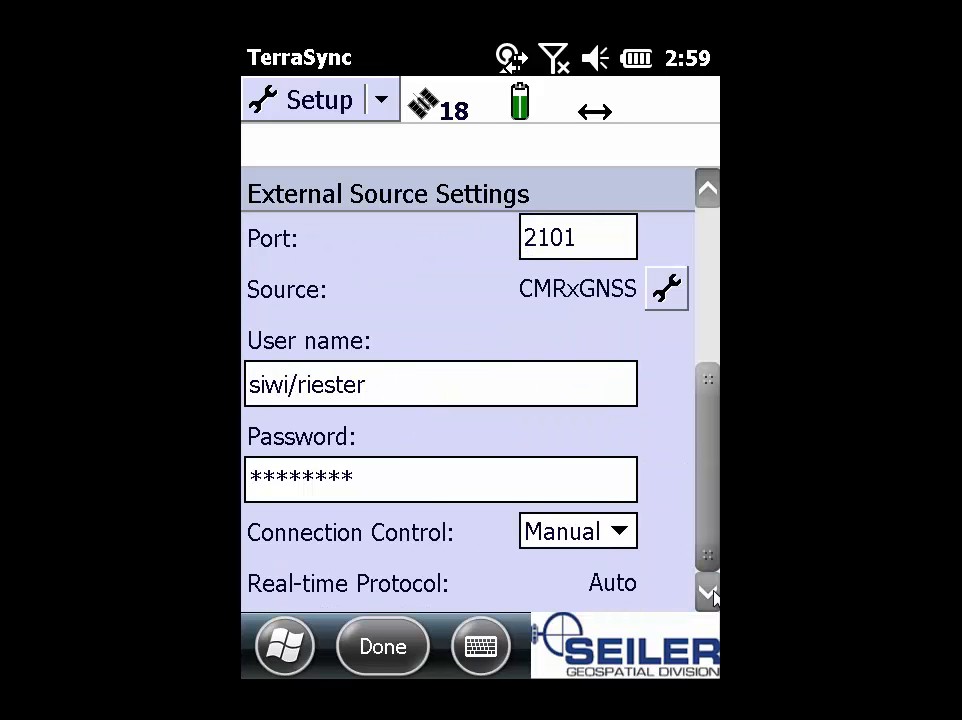
{"action": "left_click", "coordinate": [381, 648]}
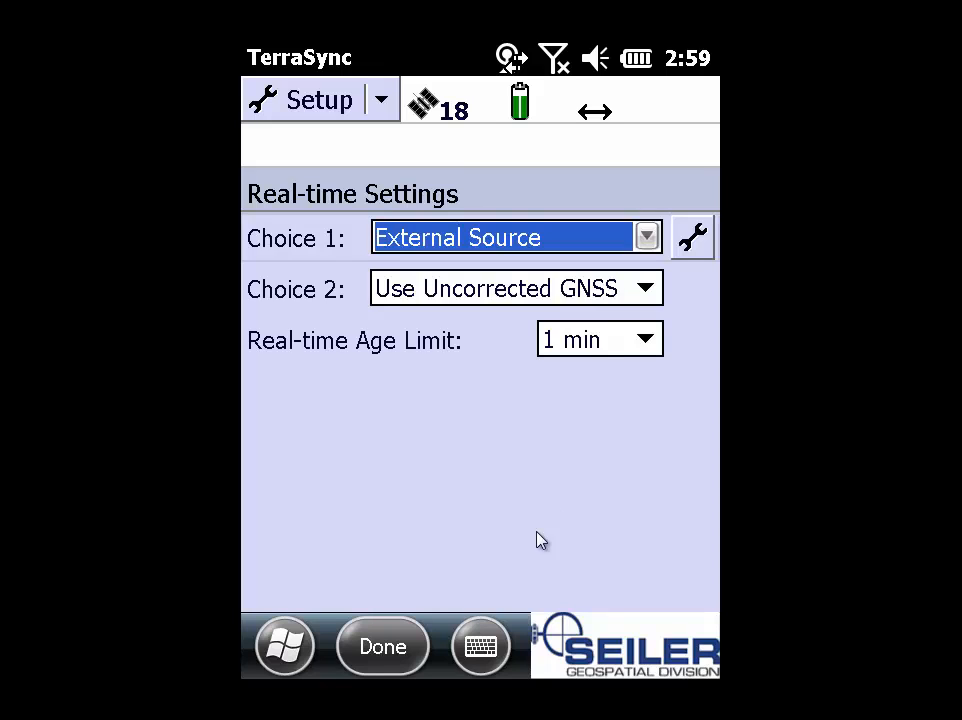
Step: Set the Real-time Age Limit to 15 sec and save the Real-time Settings
{"action": "left_click", "coordinate": [645, 341]}
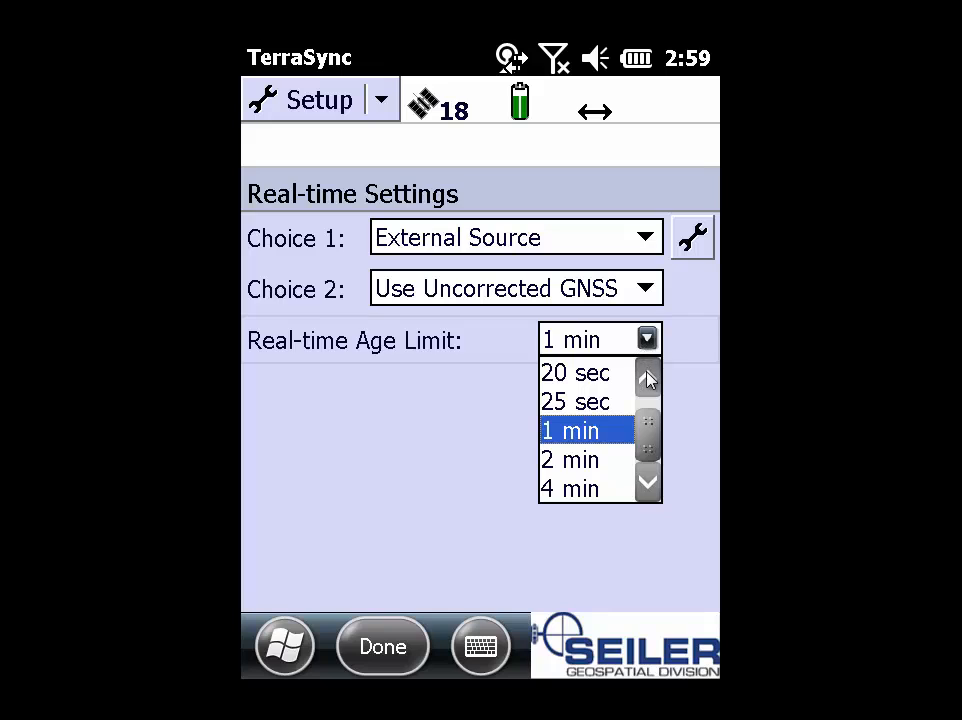
{"action": "left_click", "coordinate": [648, 379]}
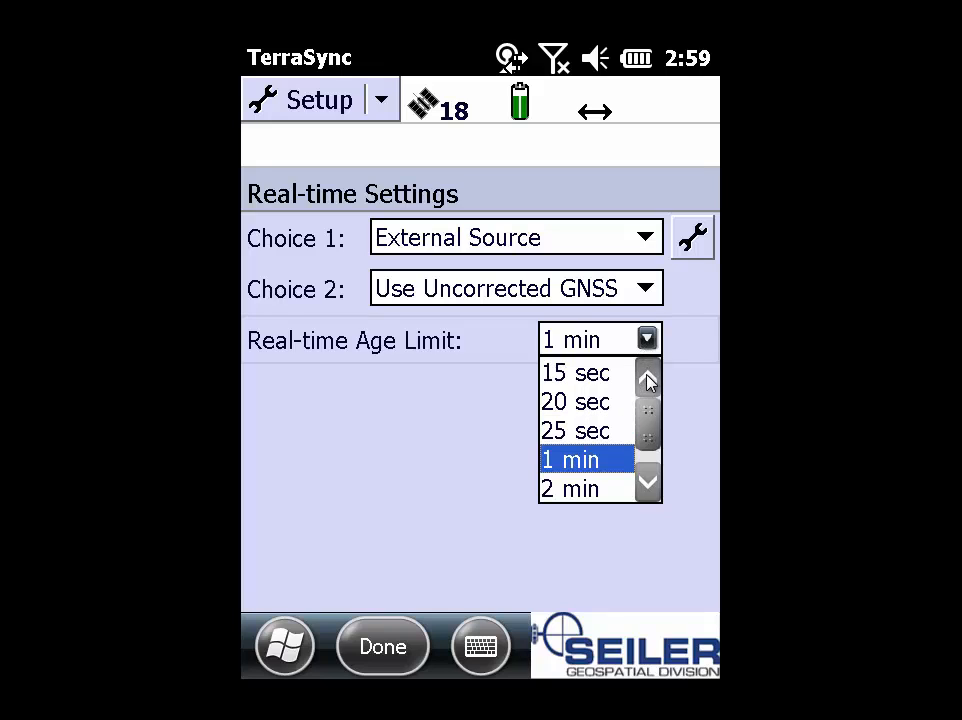
{"action": "left_click", "coordinate": [568, 375]}
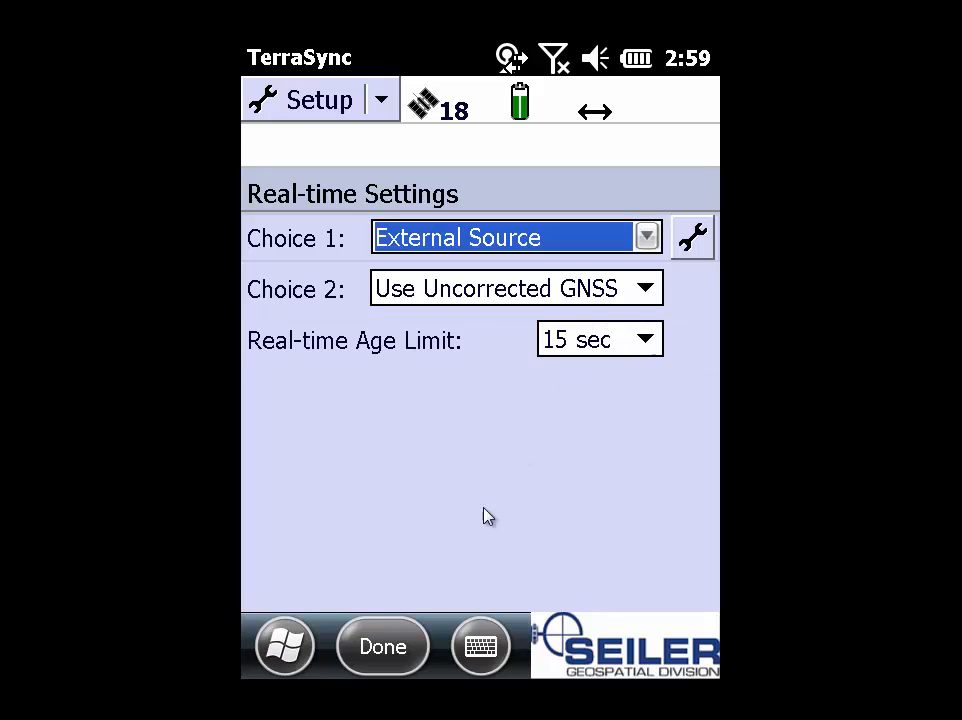
{"action": "left_click", "coordinate": [380, 650]}
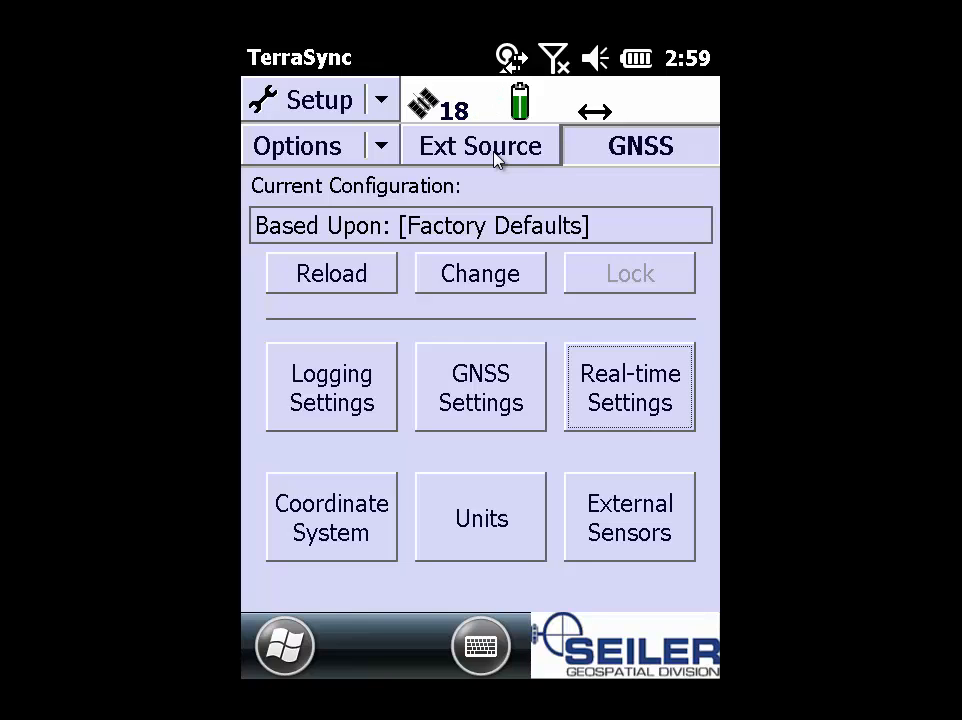
Step: Connect to the WisCORS external correction source with the Ext Source button
{"action": "left_click", "coordinate": [497, 162]}
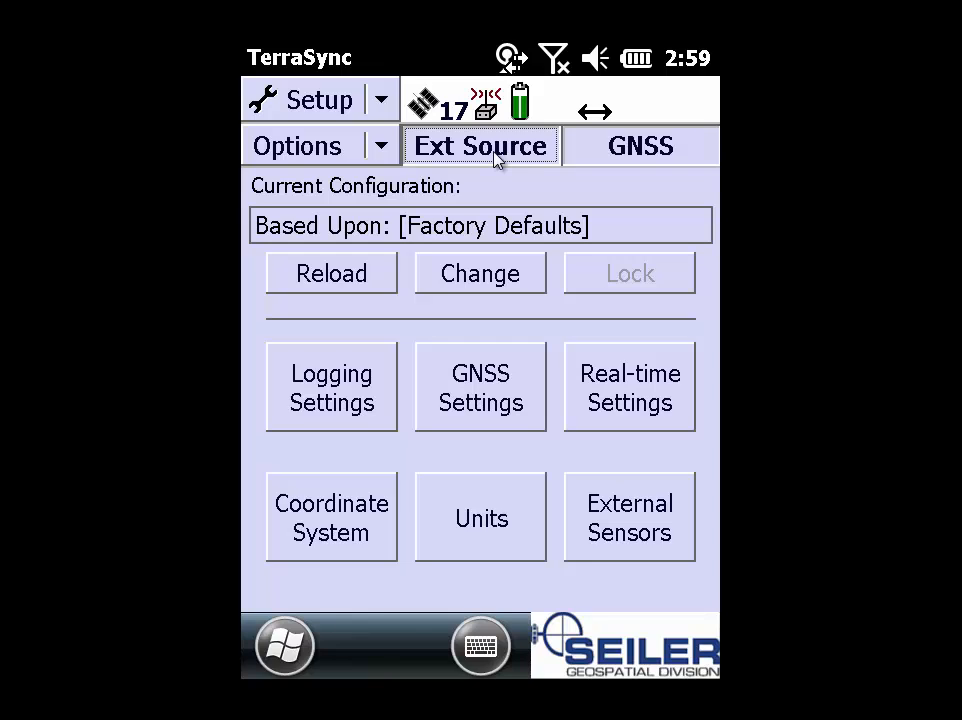
{"action": "left_click", "coordinate": [382, 100]}
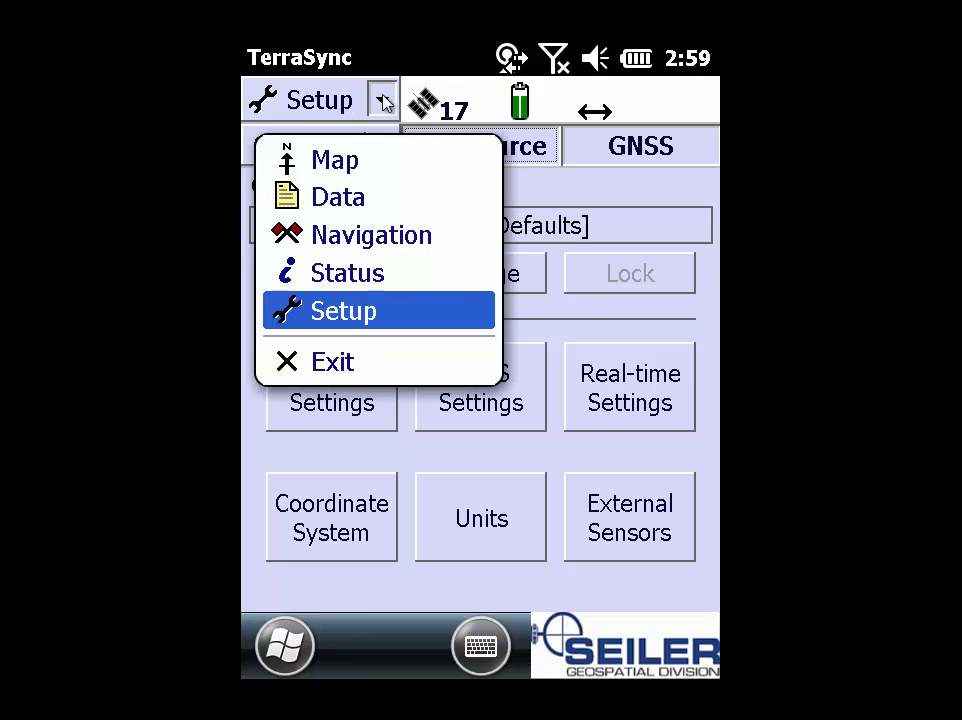
Step: Show the Real-time External summary: source in use, 00:00:33 up-time, 4.77 KB received, 1.0s correction age
{"action": "left_click", "coordinate": [350, 277]}
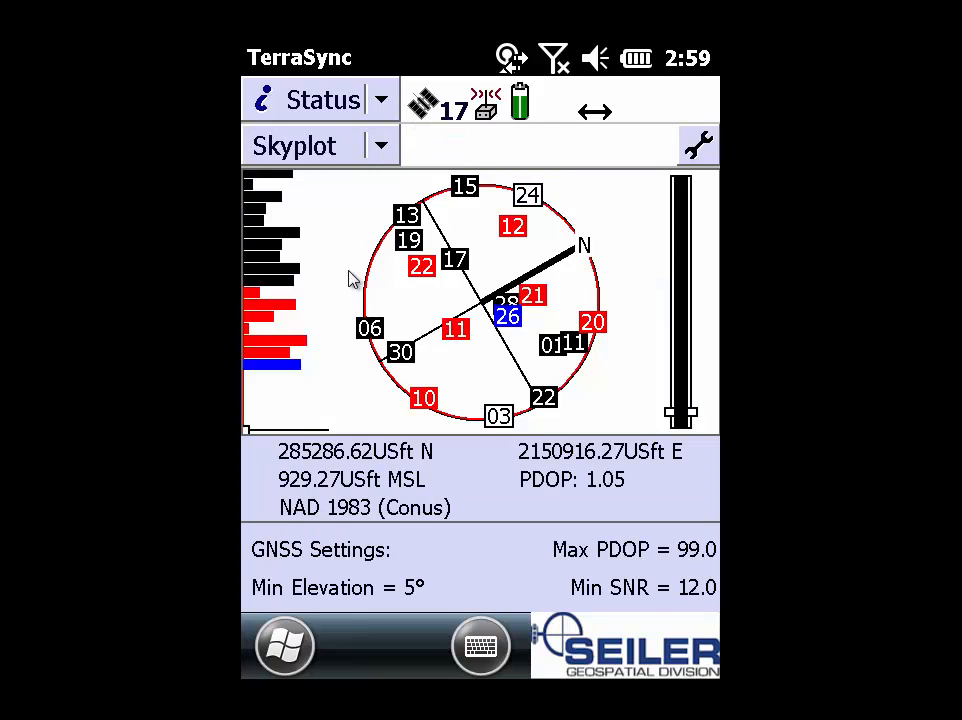
{"action": "left_click", "coordinate": [379, 148]}
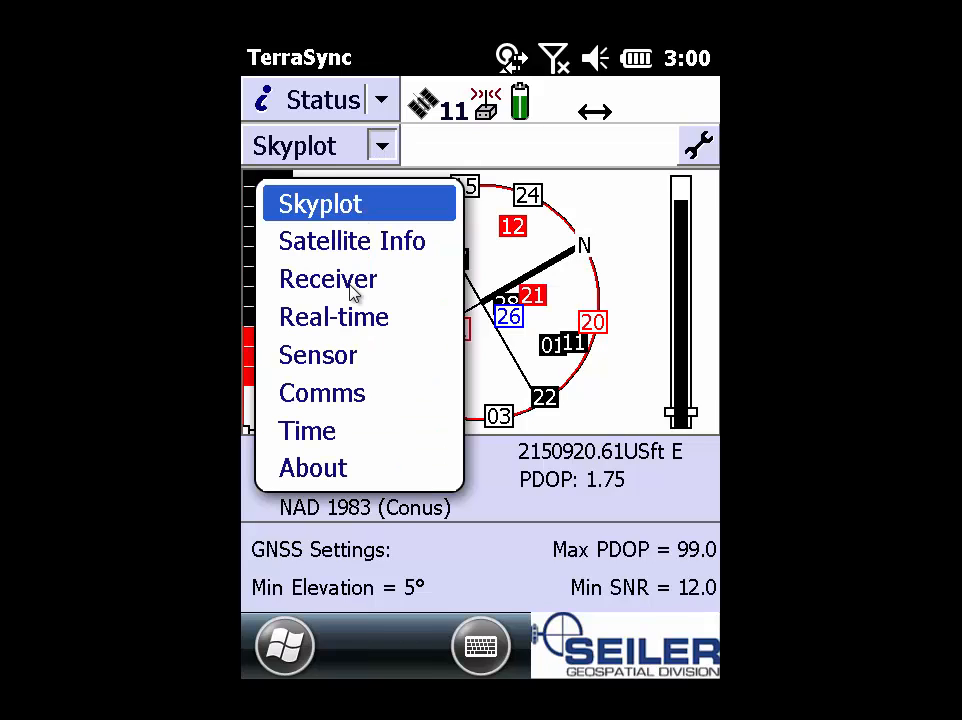
{"action": "left_click", "coordinate": [352, 325]}
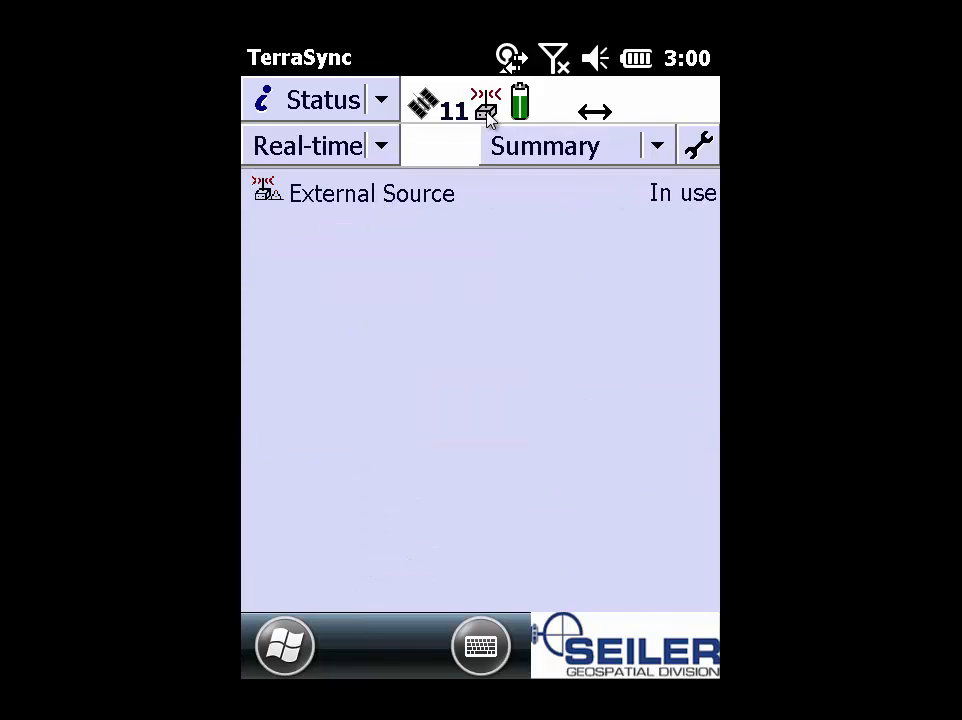
{"action": "left_click", "coordinate": [658, 148]}
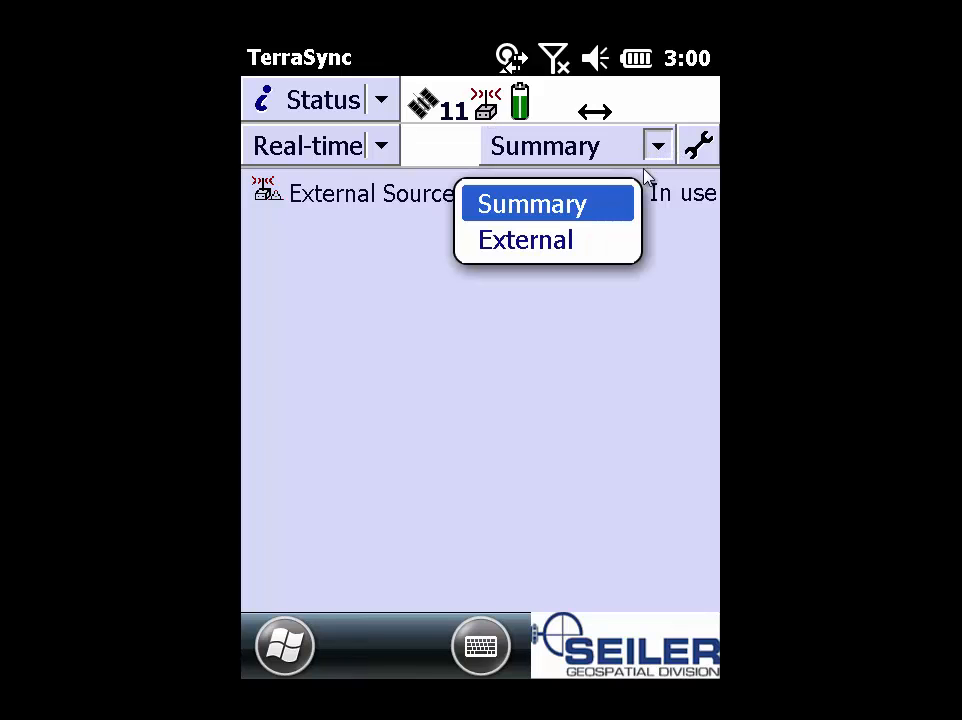
{"action": "left_click", "coordinate": [557, 250]}
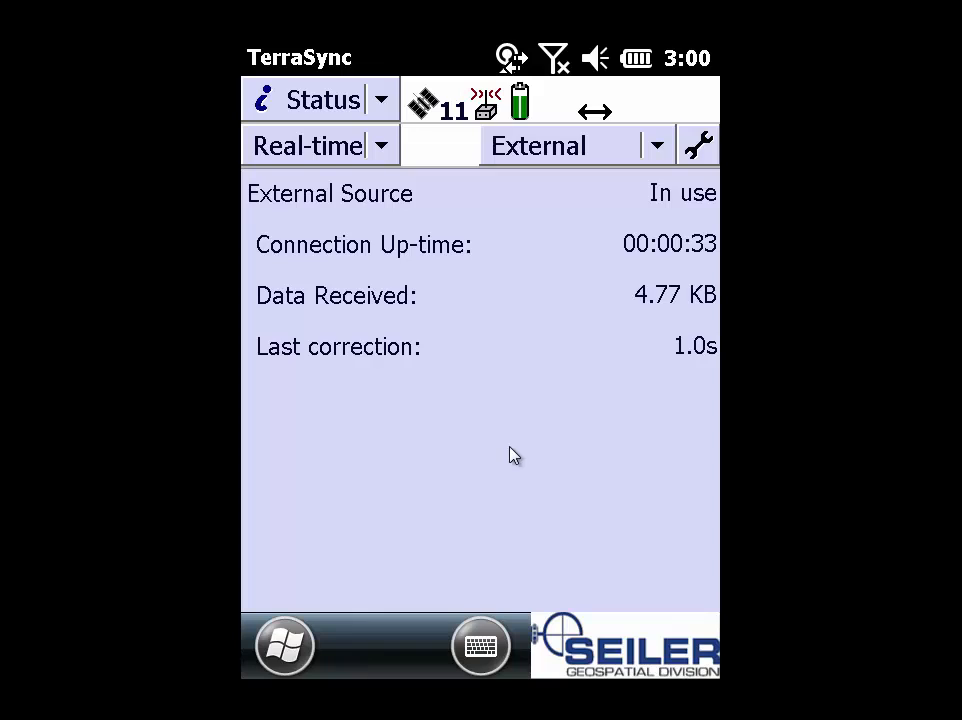